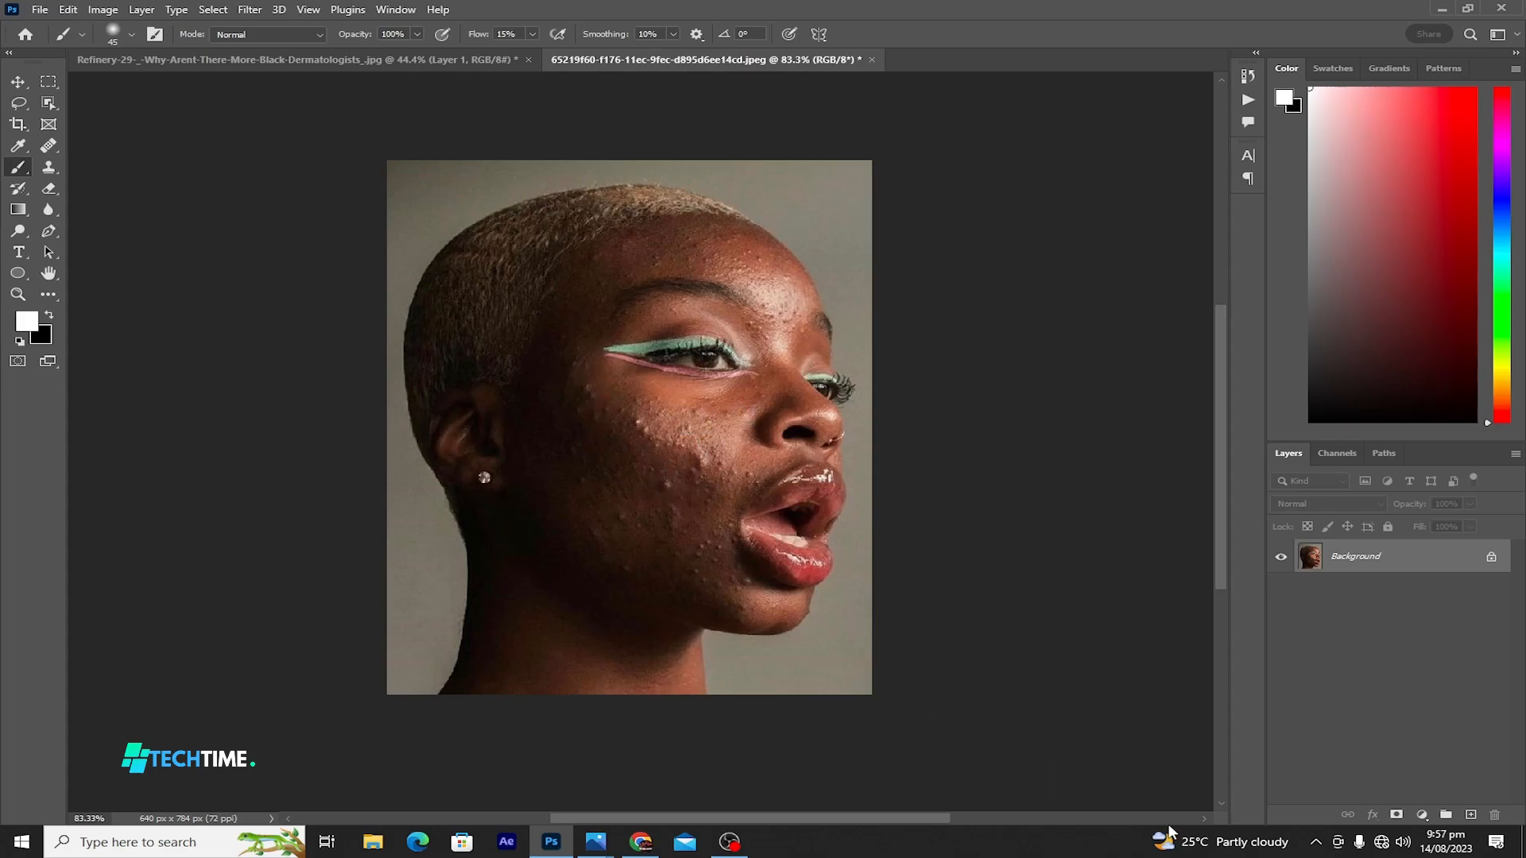
Duplicate the Background layer as Background copy and add an empty layer above it
{"action": "right_click", "coordinate": [1361, 559]}
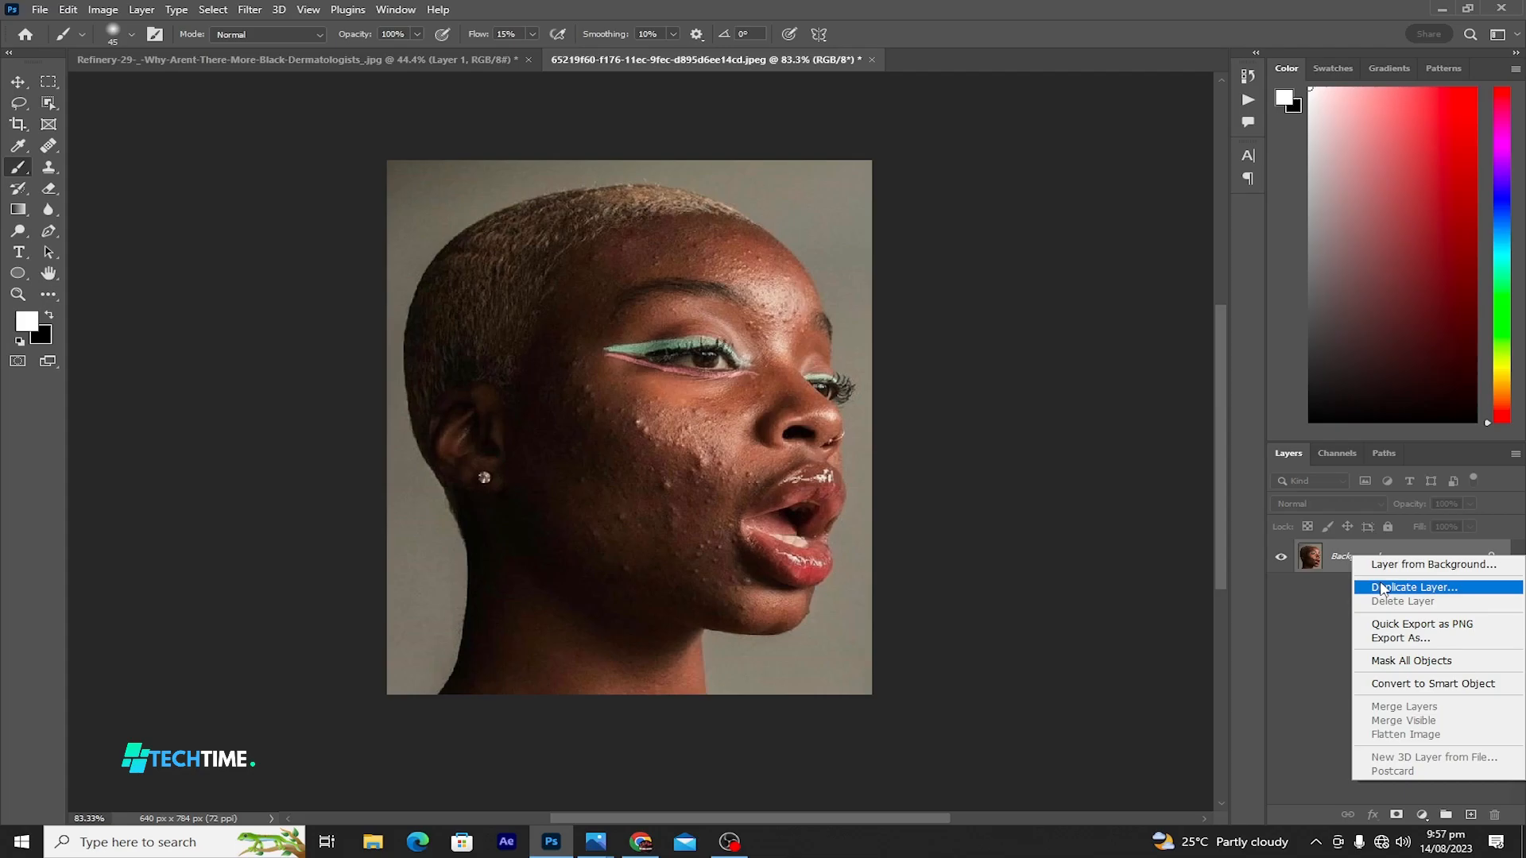
{"action": "left_click", "coordinate": [1434, 589]}
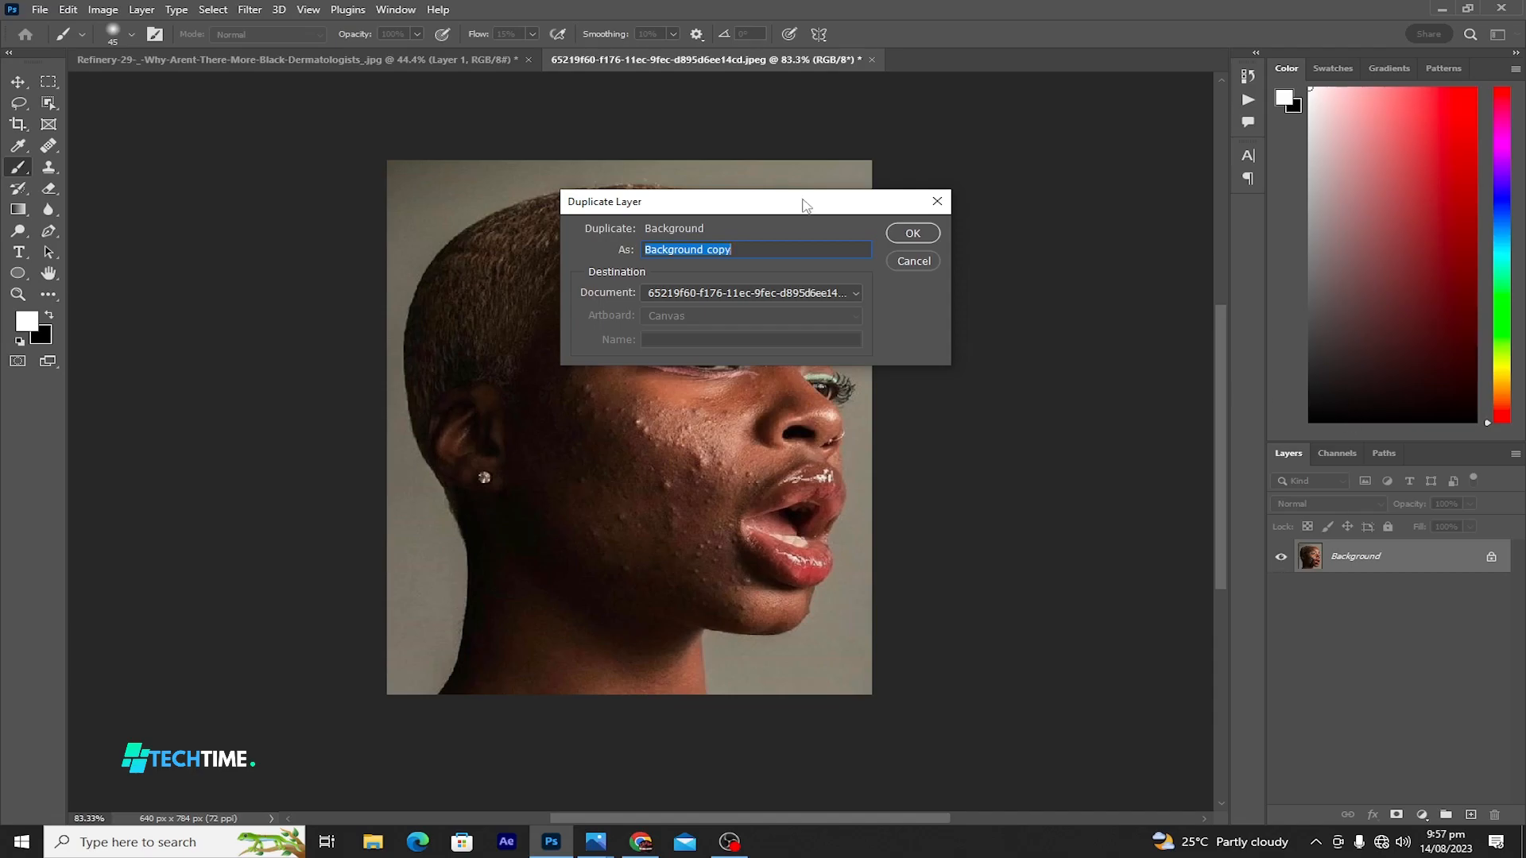
{"action": "left_click", "coordinate": [912, 233]}
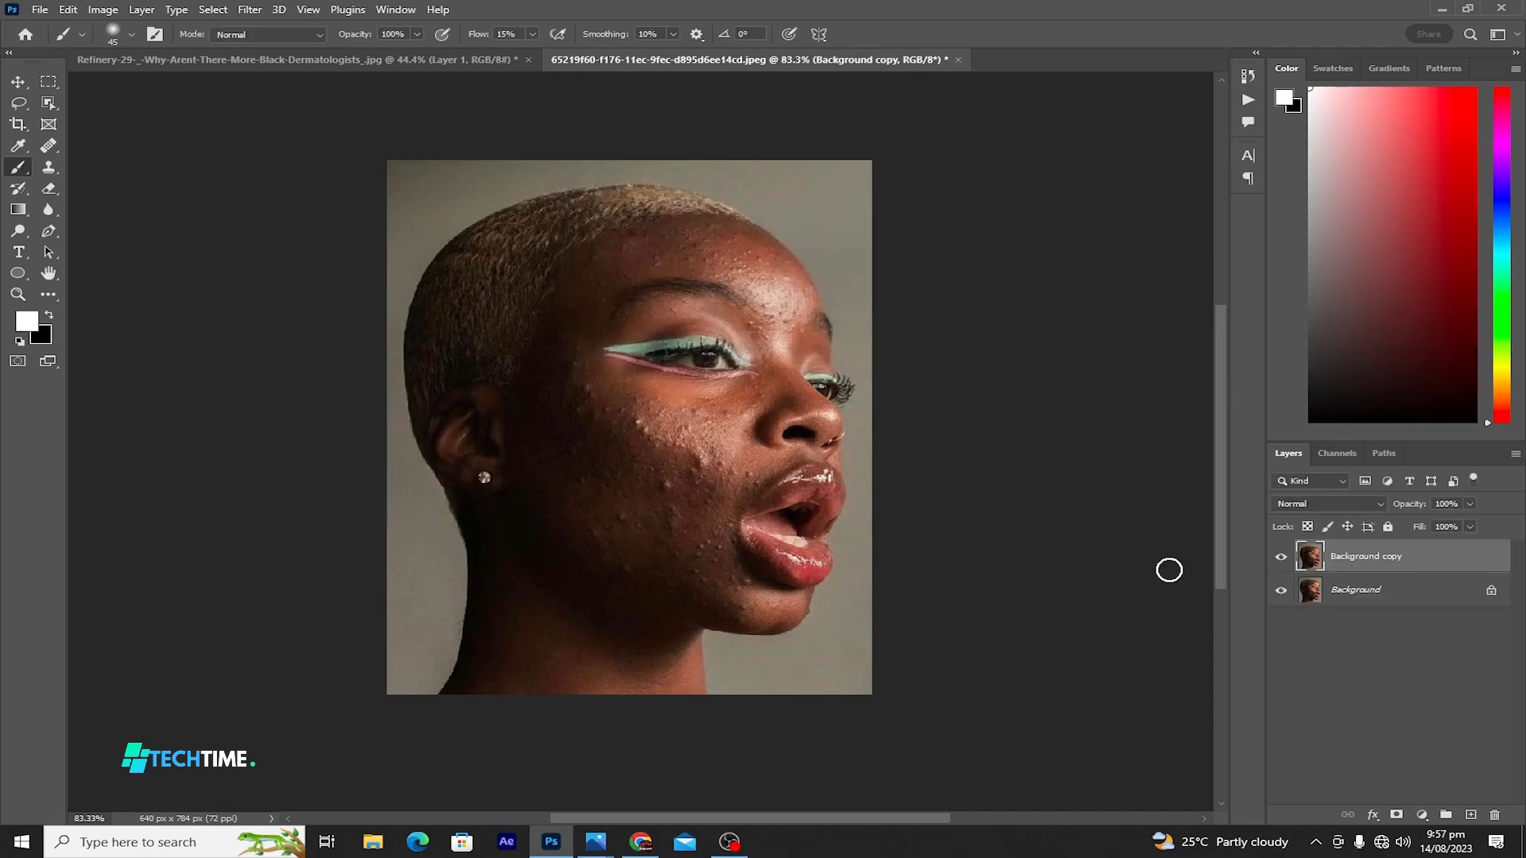
{"action": "left_click", "coordinate": [1470, 818]}
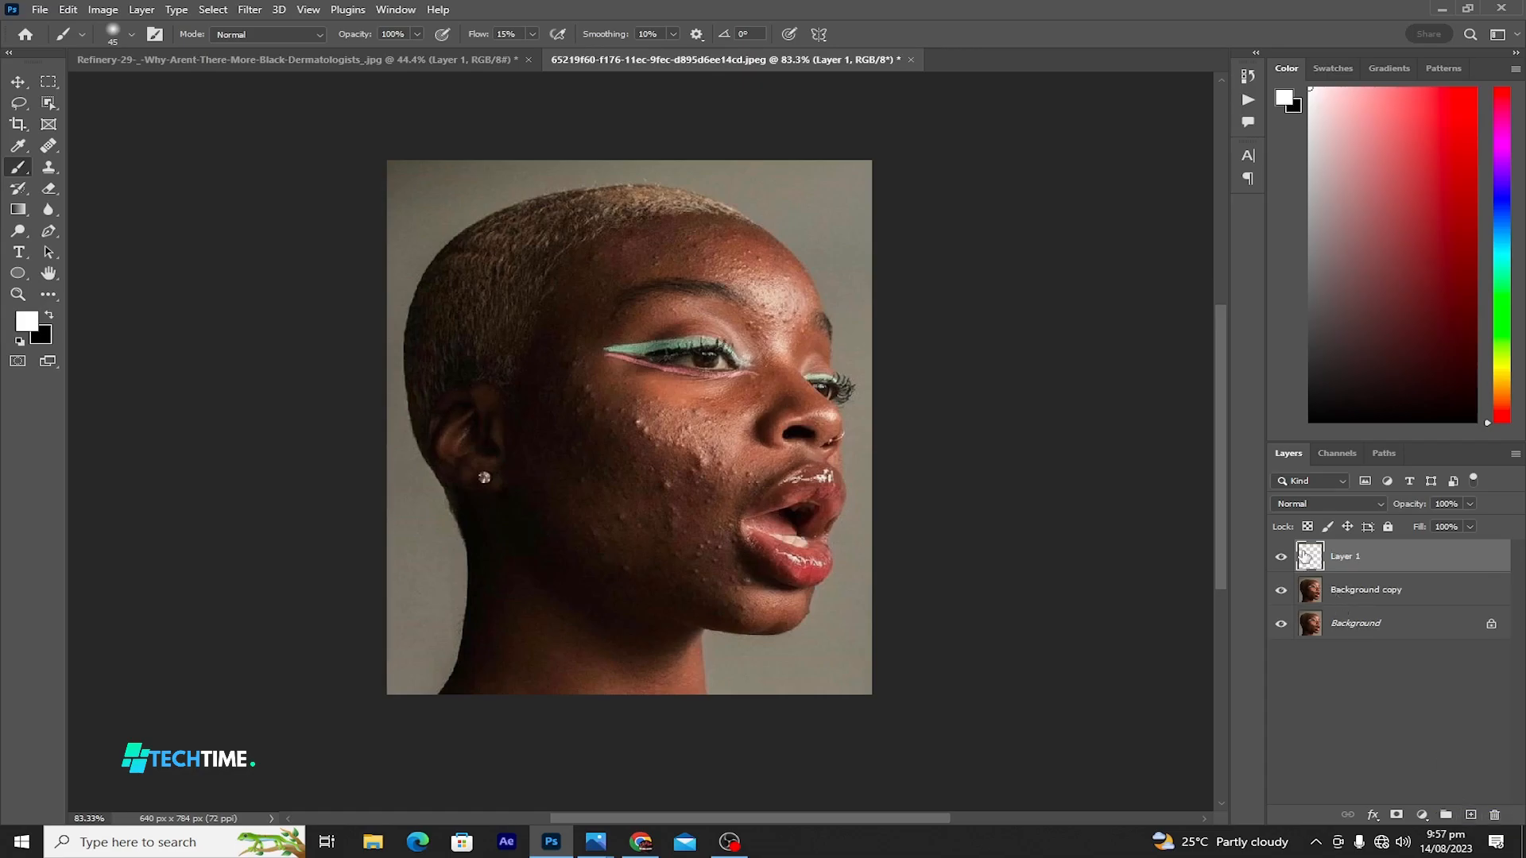
Remove the blemishes on the cheek with the Spot Healing Brush at a size of 29 px
{"action": "right_click", "coordinate": [49, 145]}
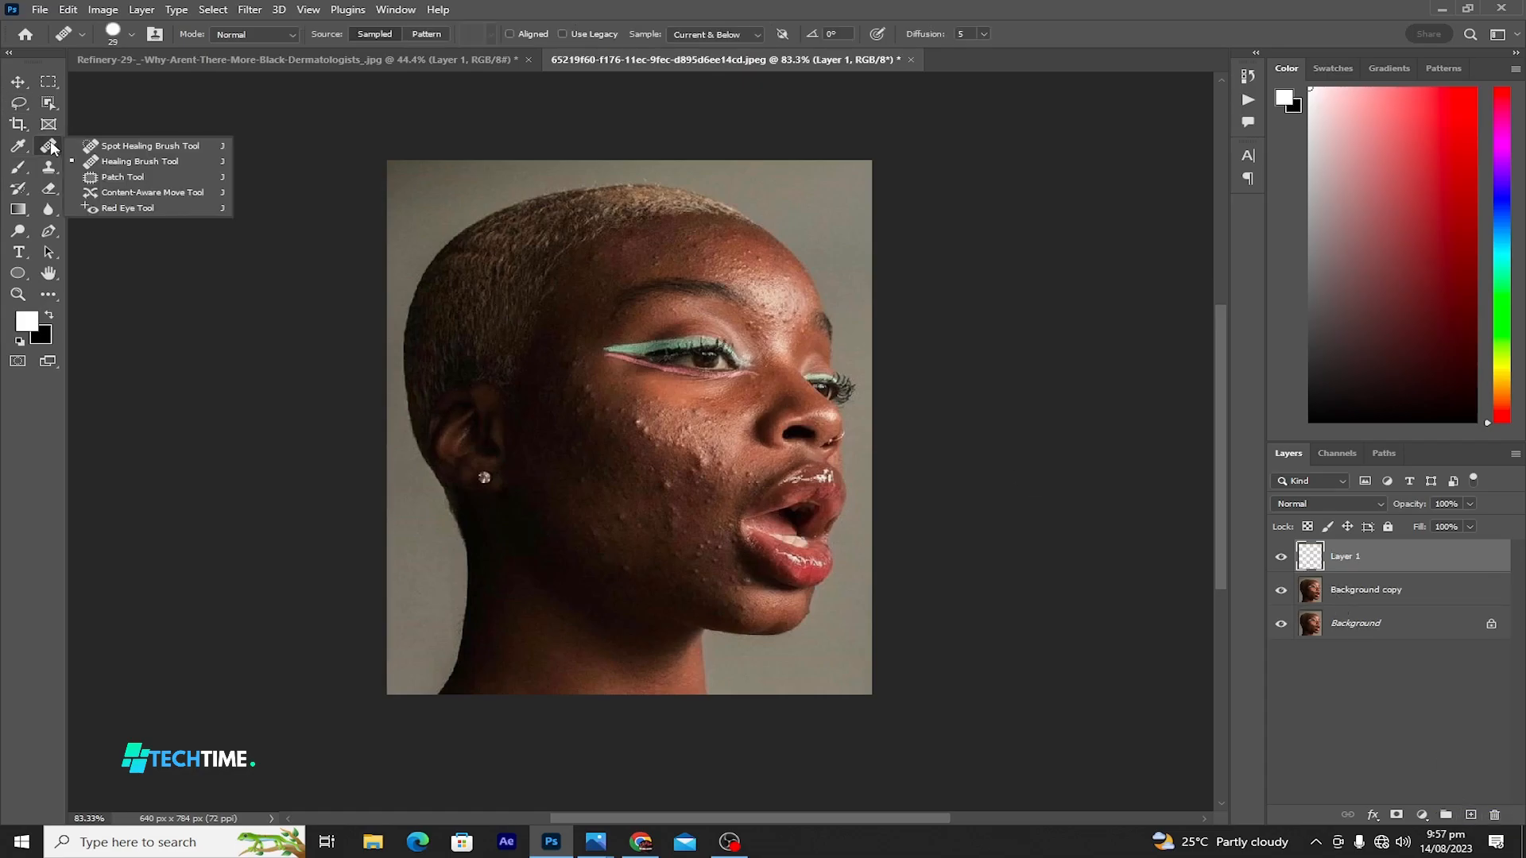
{"action": "left_click", "coordinate": [129, 149]}
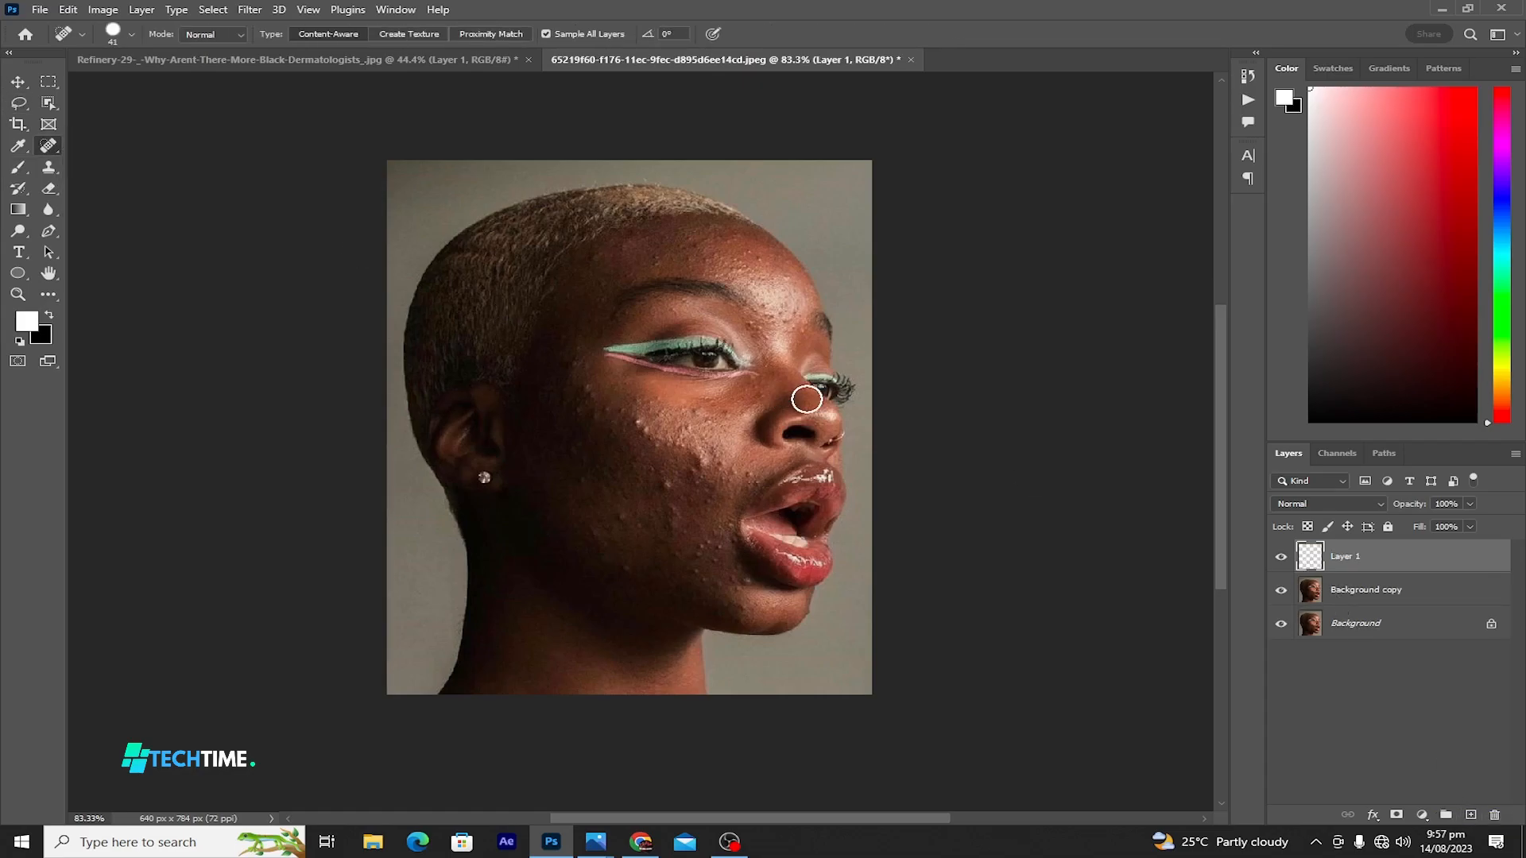
{"action": "left_click", "coordinate": [131, 35]}
{"action": "left_click_drag", "start_coordinate": [67, 74], "coordinate": [61, 80]}
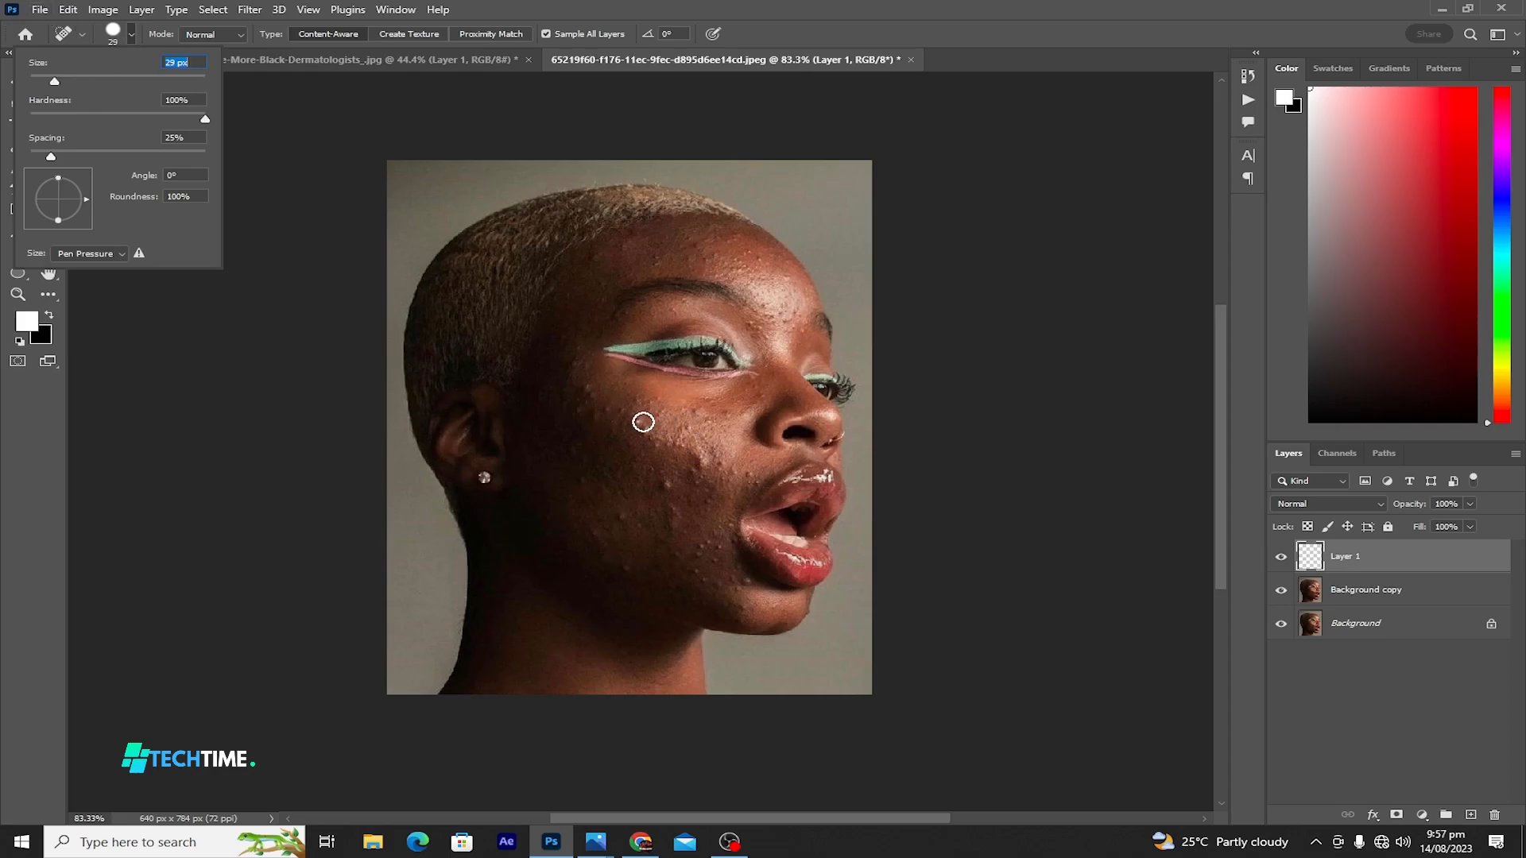
{"action": "left_click", "coordinate": [641, 422]}
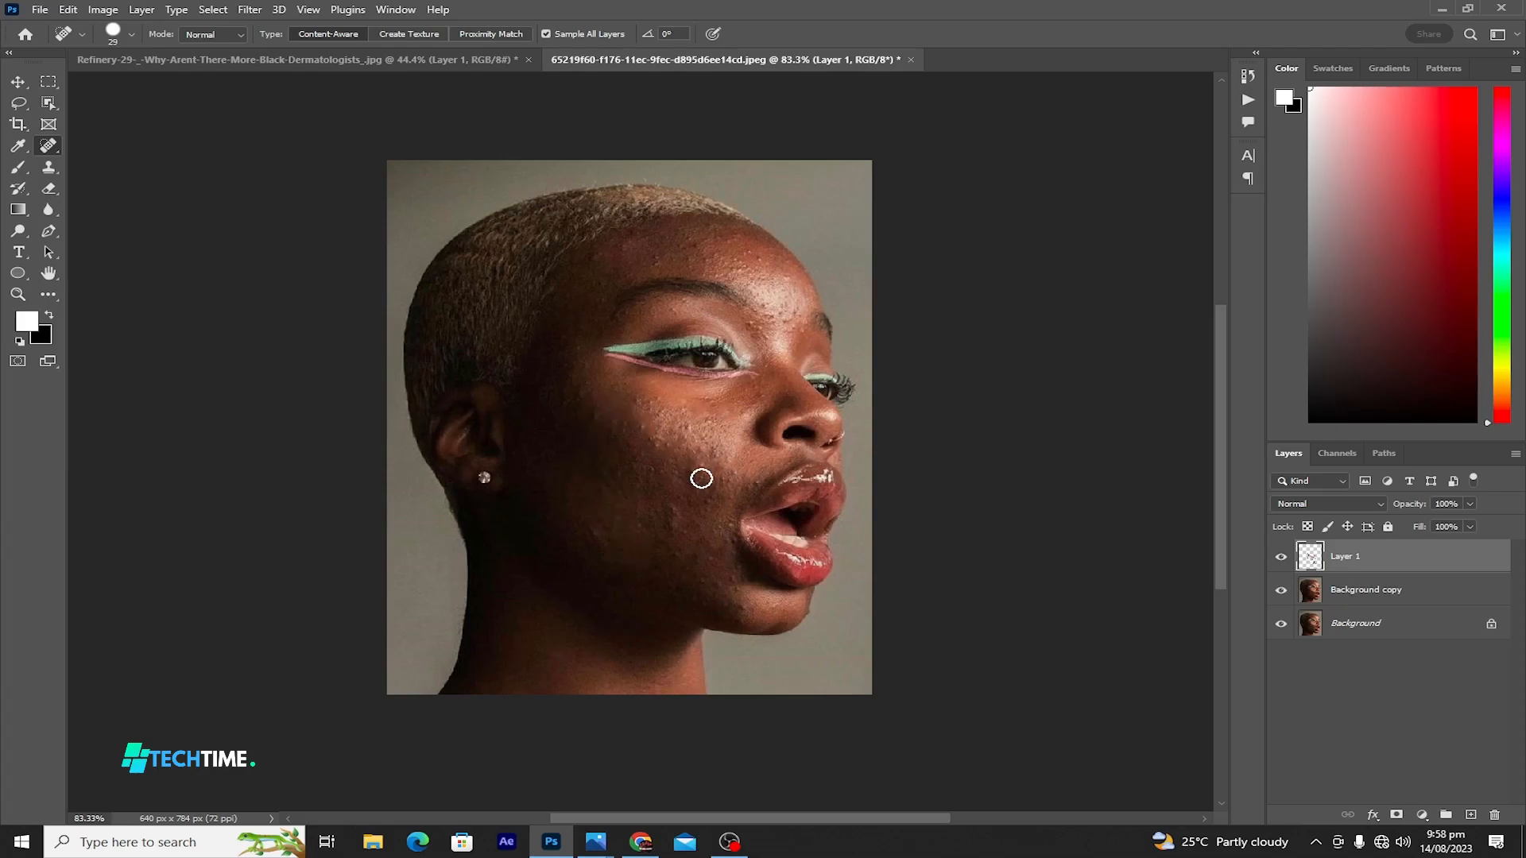
Heal the blemishes on the forehead and between the eyebrows with the same Spot Healing Brush
{"action": "left_click", "coordinate": [756, 252]}
{"action": "left_click", "coordinate": [738, 238]}
{"action": "left_click", "coordinate": [738, 236]}
{"action": "left_click", "coordinate": [773, 309]}
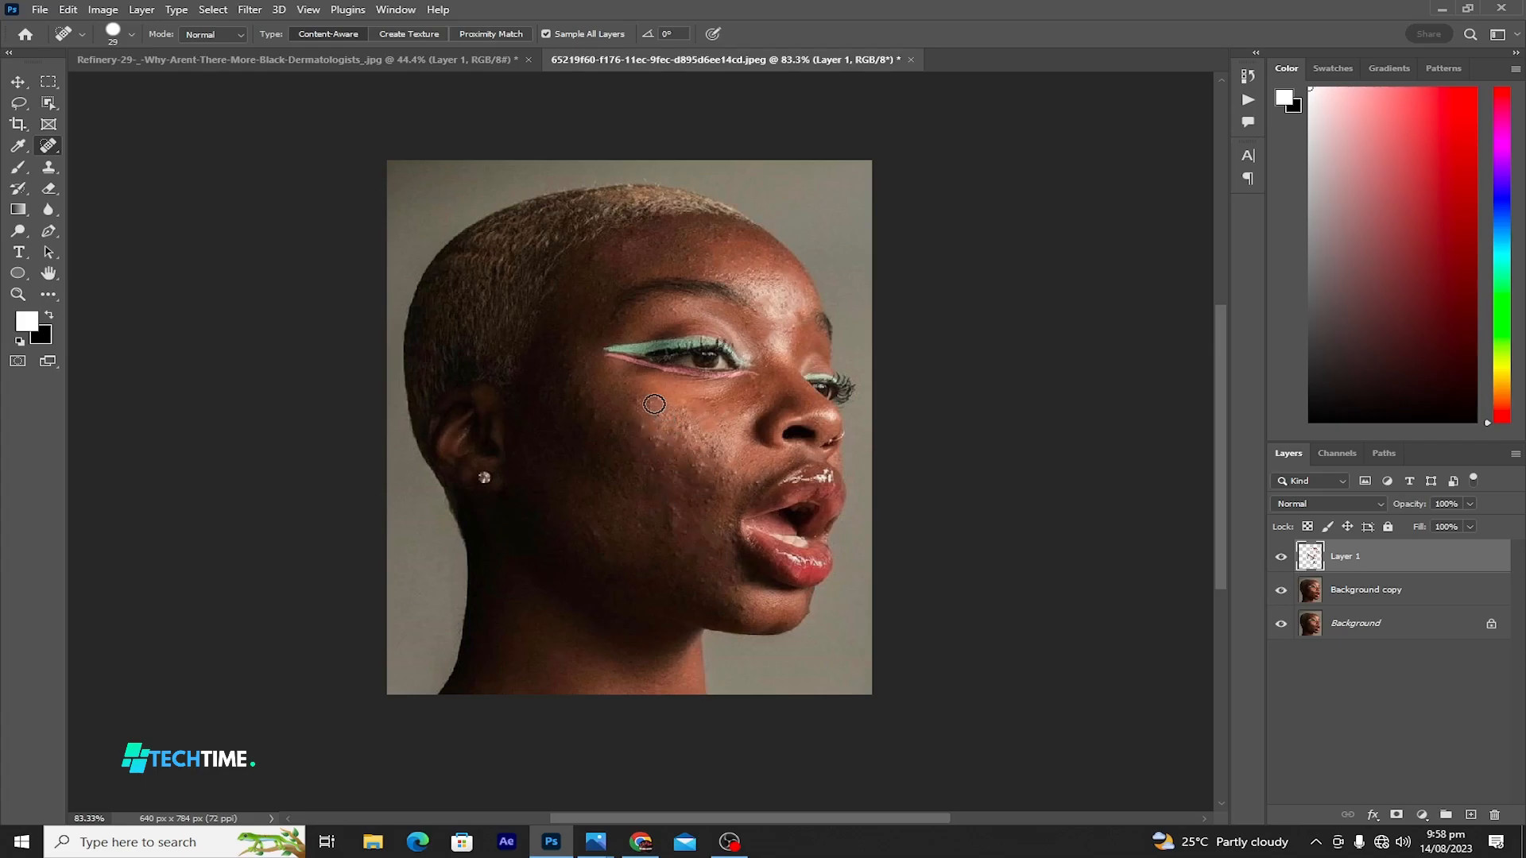
Heal the remaining small cheek blemishes with a 20 px brush and compare the result with Layer 1 hidden and shown
{"action": "left_click", "coordinate": [131, 36]}
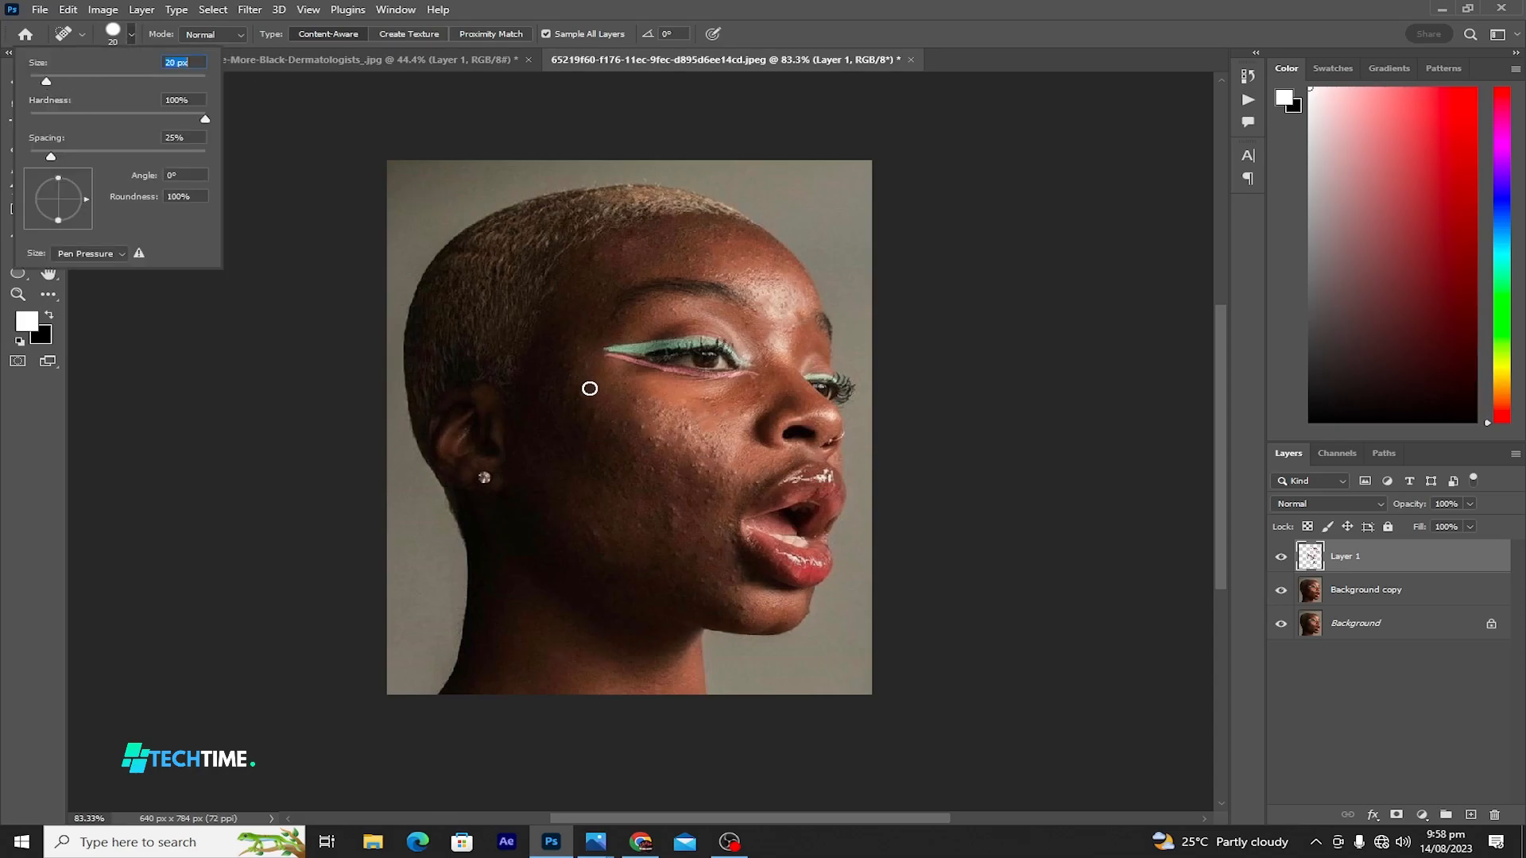
{"action": "left_click", "coordinate": [697, 467]}
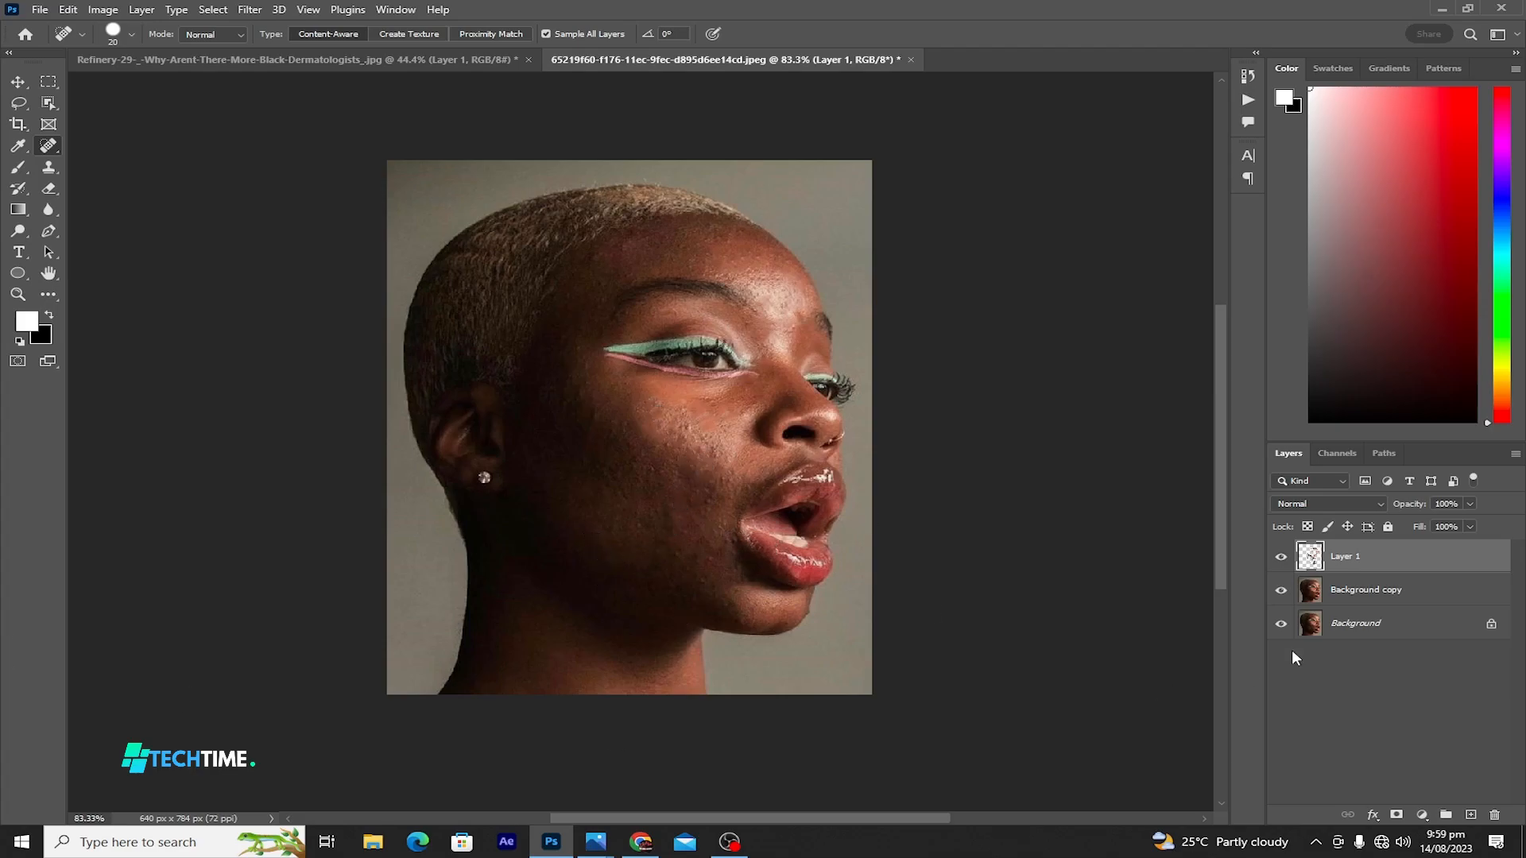
{"action": "left_click", "coordinate": [1281, 558]}
{"action": "left_click", "coordinate": [1281, 558]}
{"action": "left_click", "coordinate": [1281, 558]}
{"action": "left_click", "coordinate": [1281, 558]}
Stamp all visible layers into a new top layer and set its blend mode to Vivid Light
{"action": "key", "text": "ctrl+shift+alt+e"}
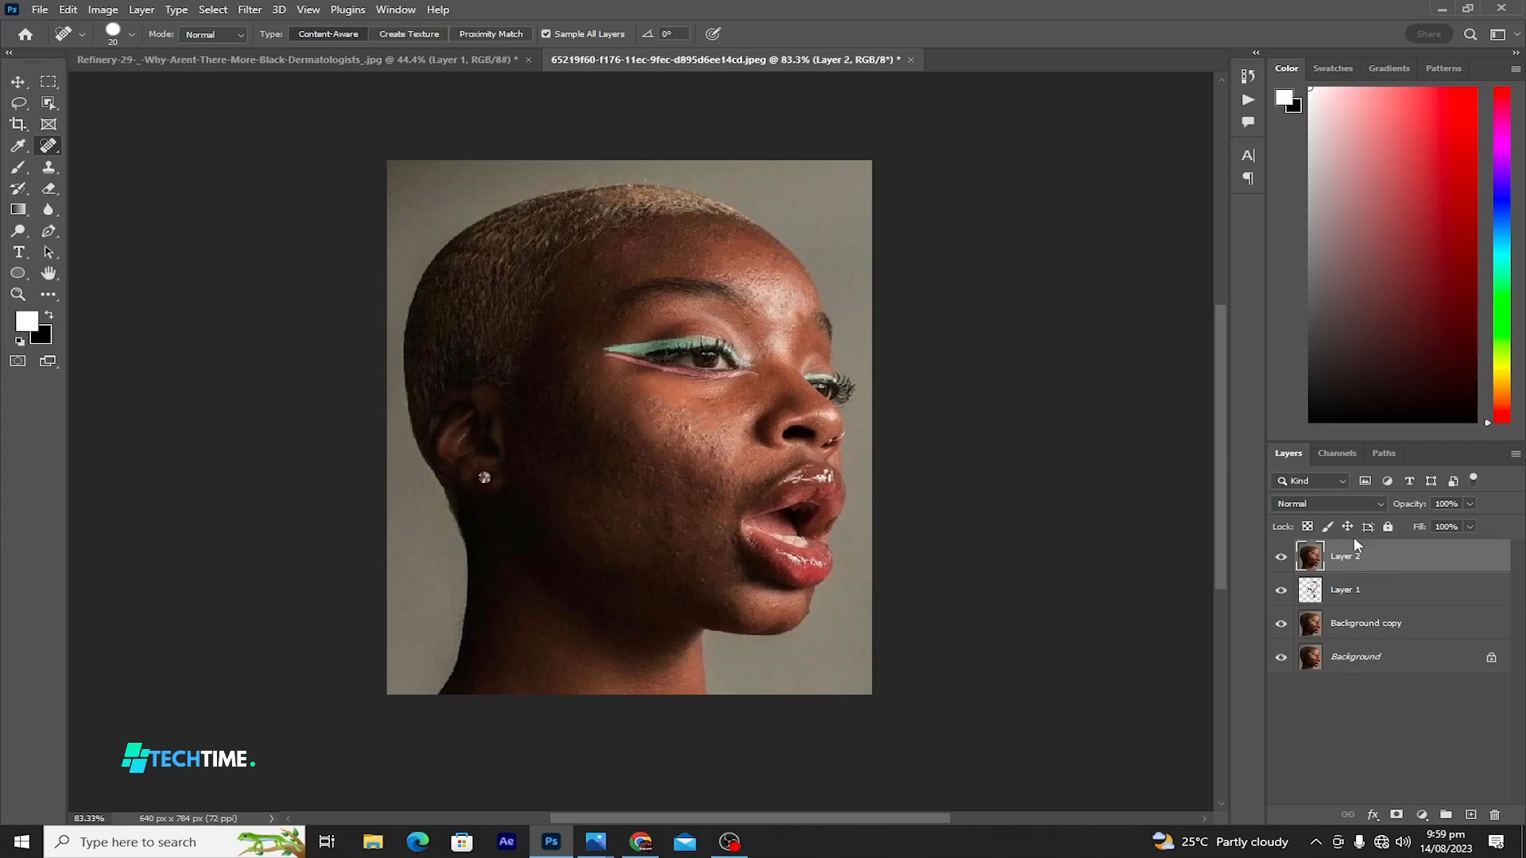
{"action": "left_click", "coordinate": [1331, 505]}
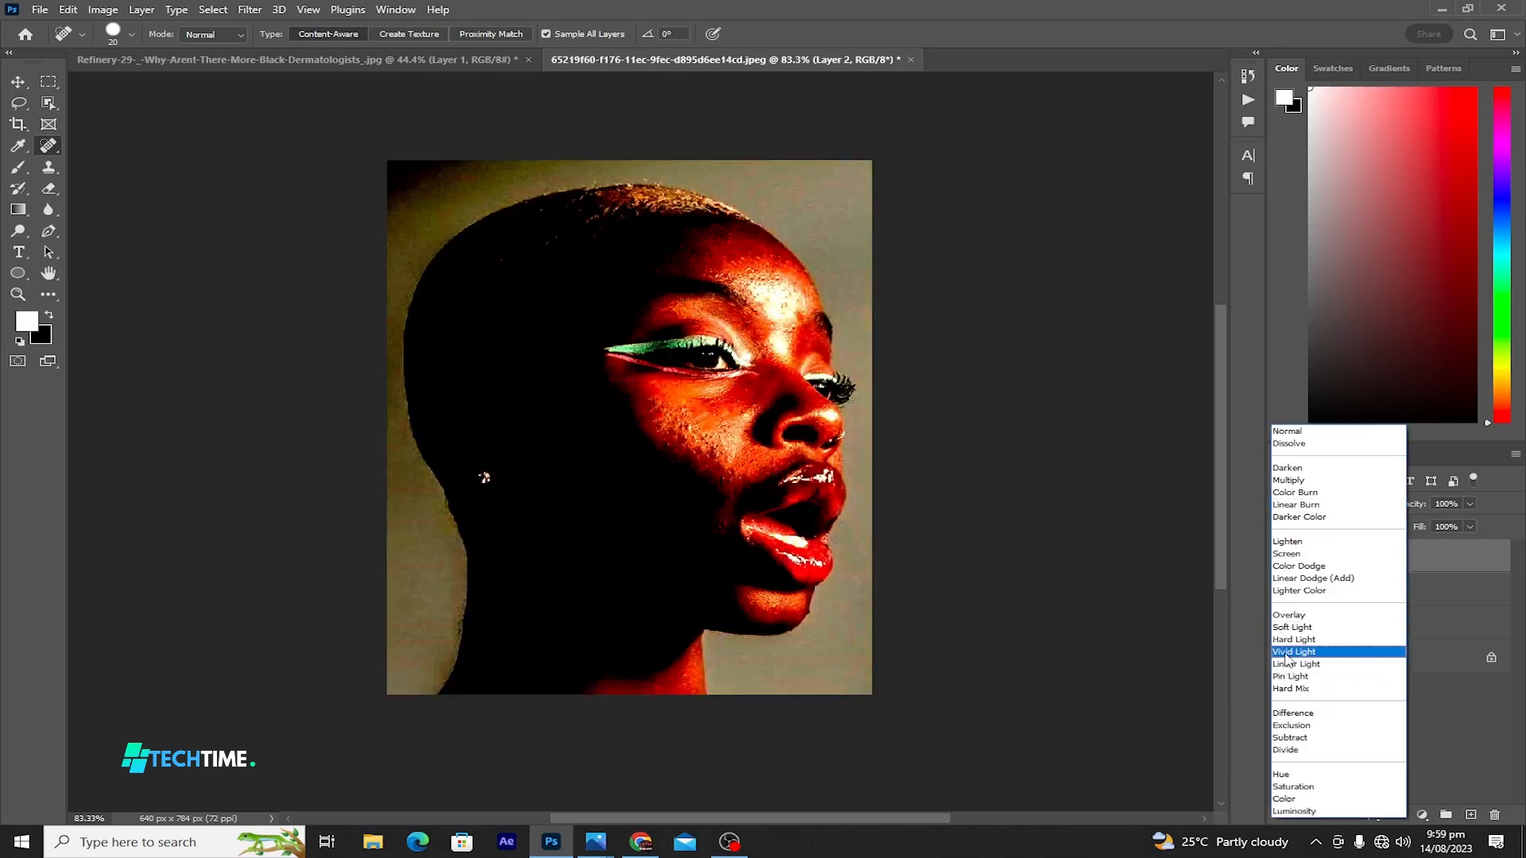
{"action": "left_click", "coordinate": [1288, 652]}
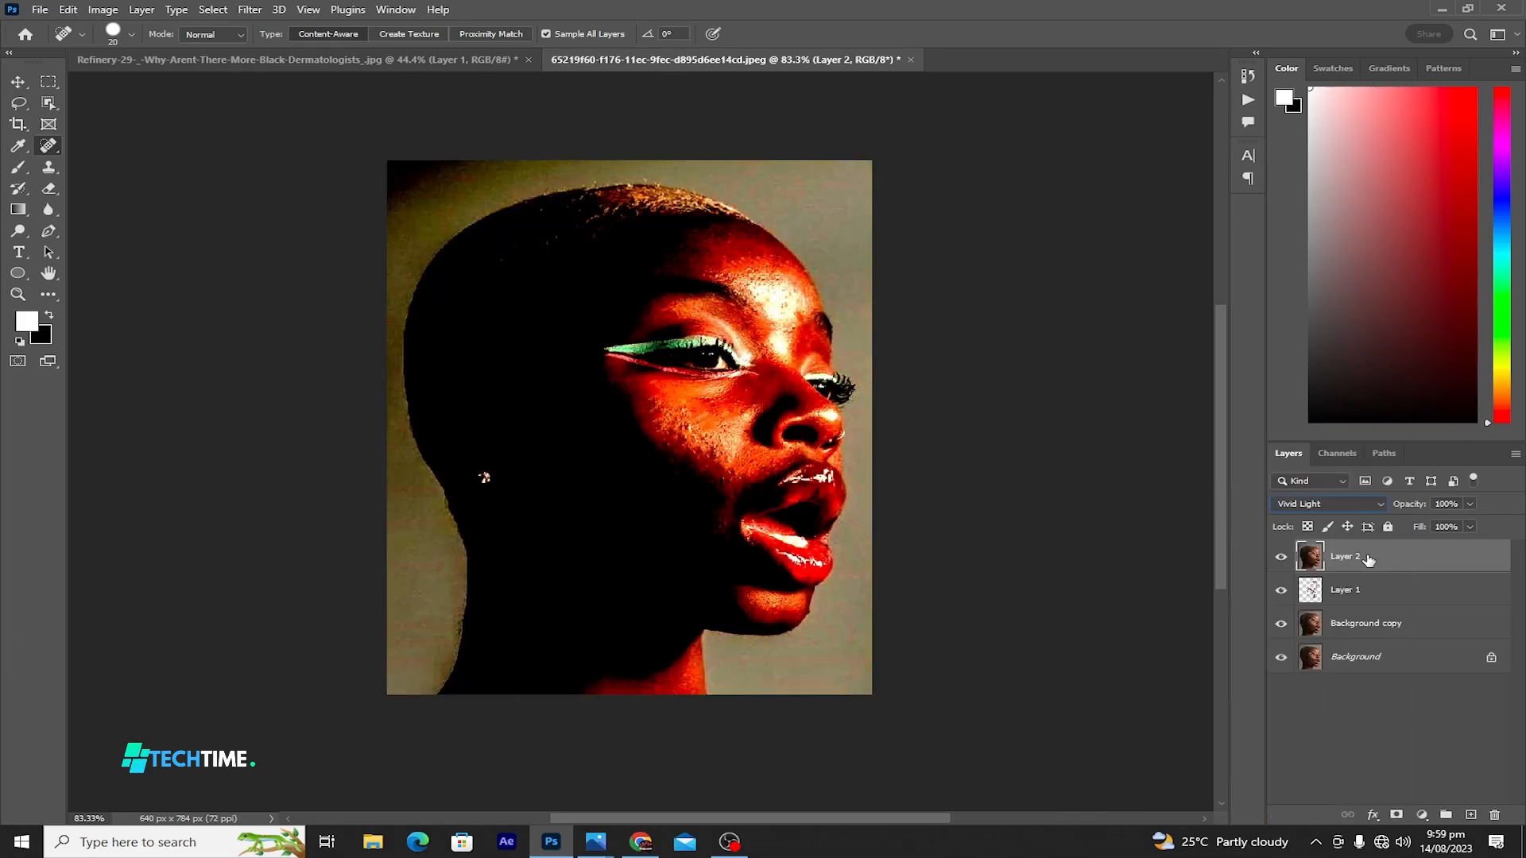
Invert the colours of the stamped Layer 2 and convert it to a smart object
{"action": "key", "text": "ctrl+i"}
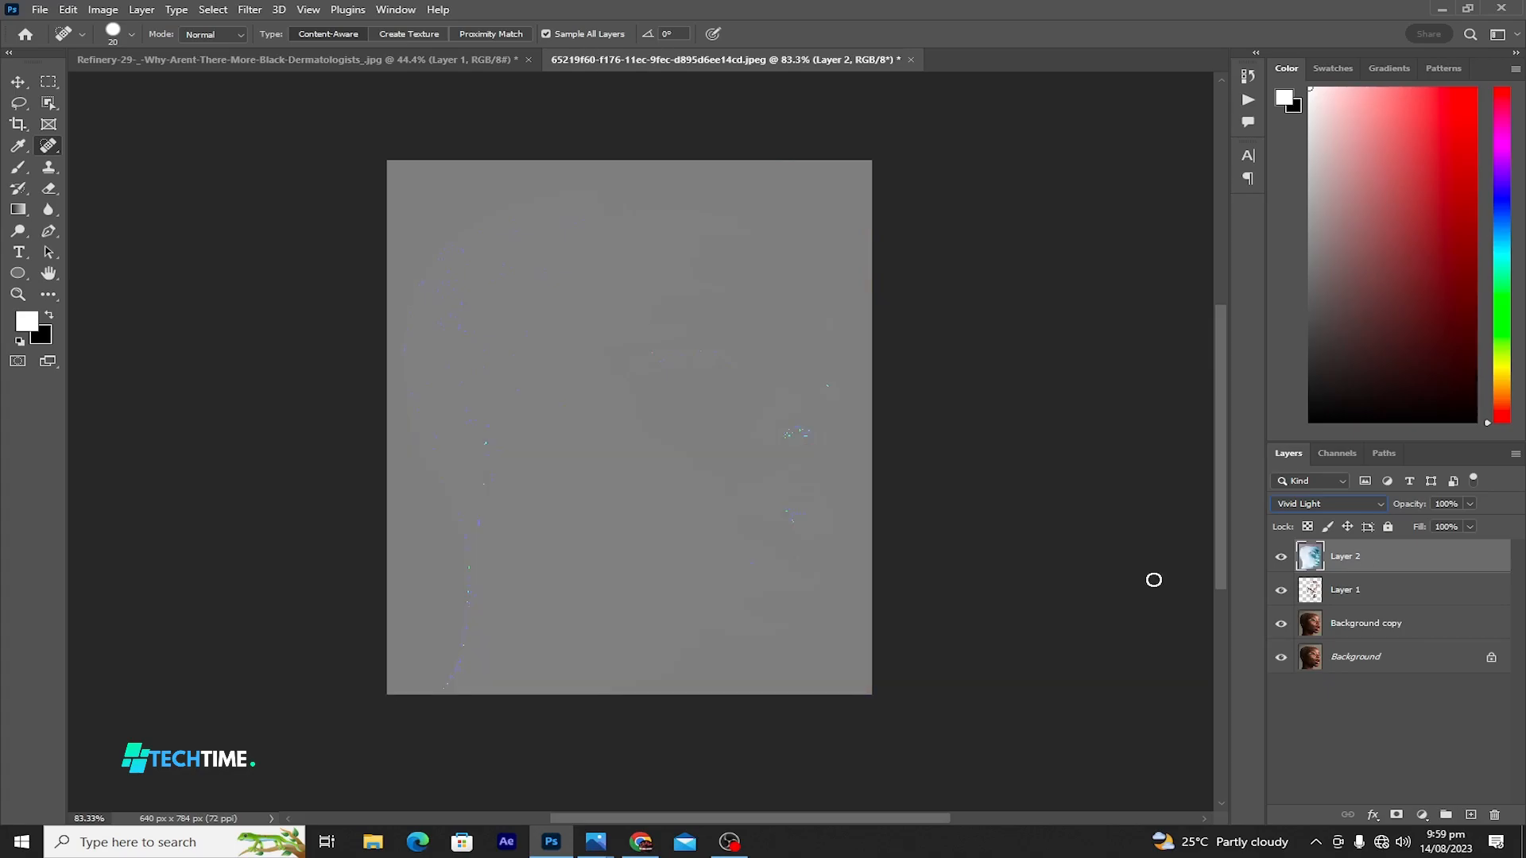
{"action": "right_click", "coordinate": [1356, 556]}
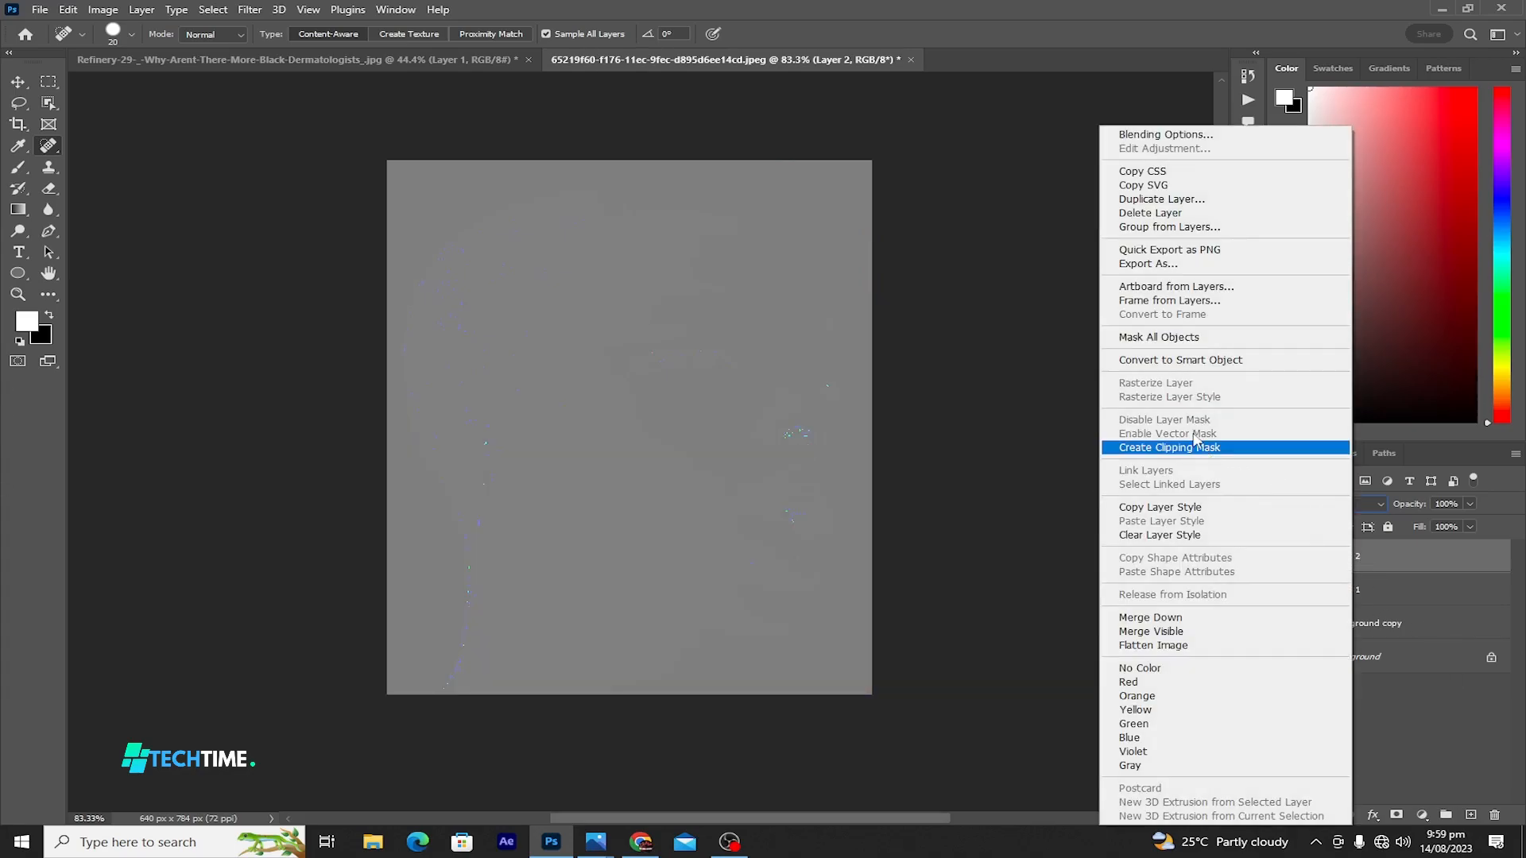
{"action": "left_click", "coordinate": [1180, 362]}
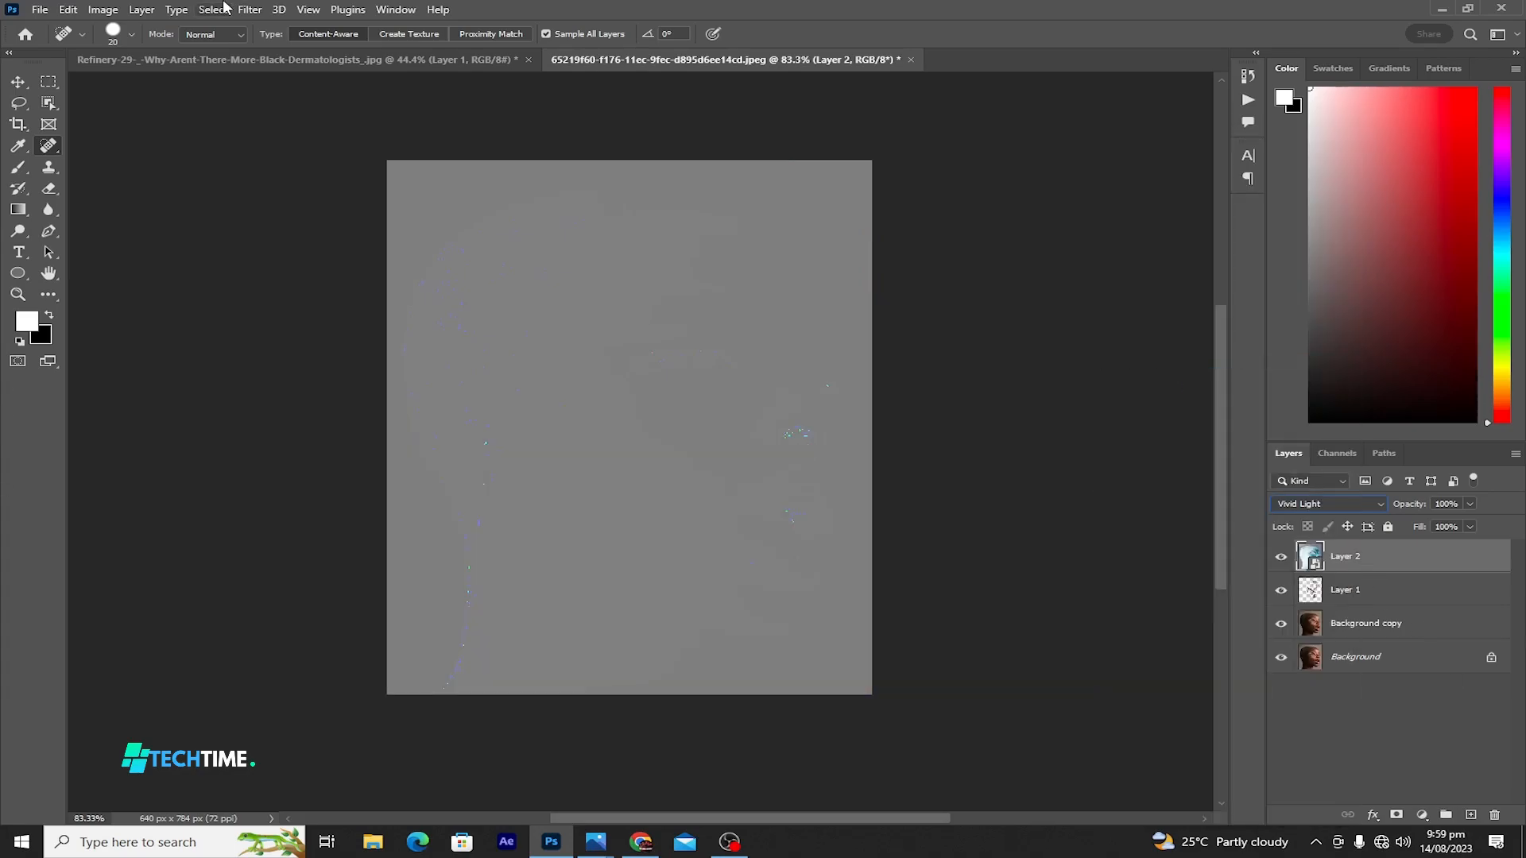
Apply a High Pass filter with a radius of about 25 pixels to Layer 2
{"action": "left_click", "coordinate": [248, 9]}
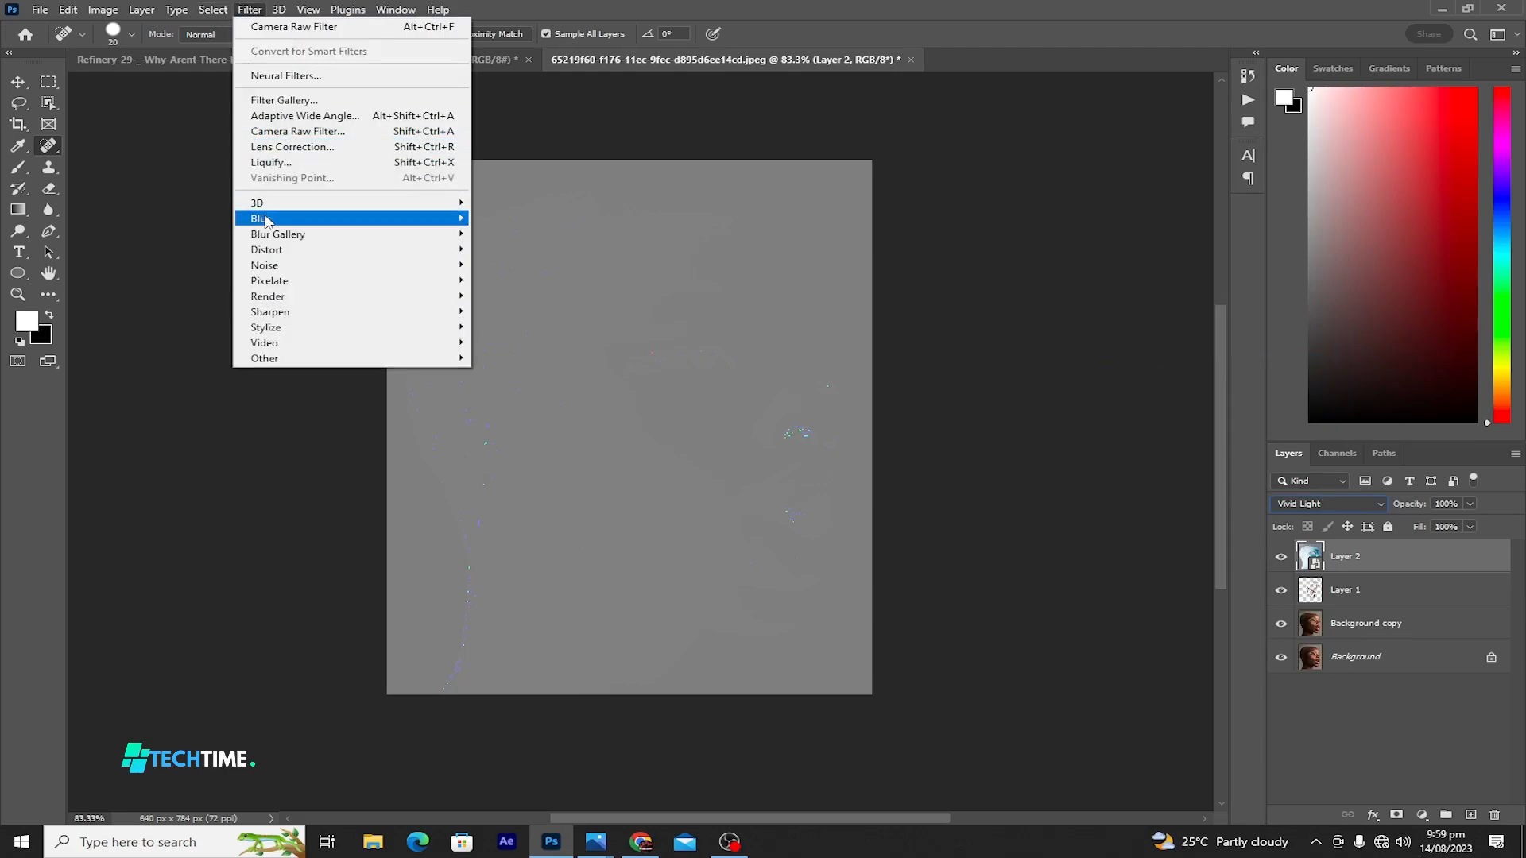
{"action": "mouse_move", "coordinate": [270, 360]}
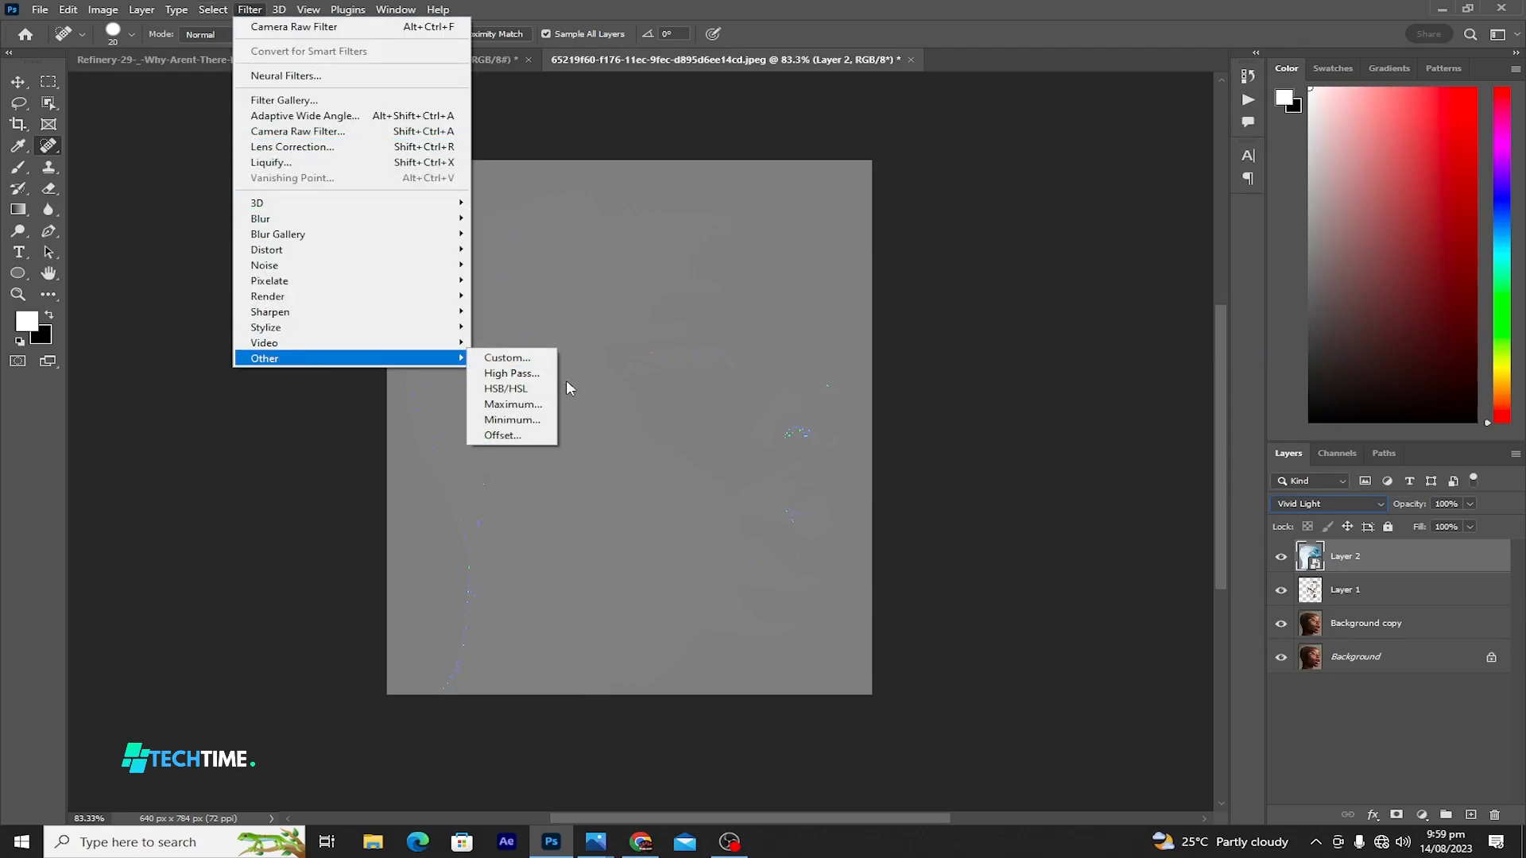
{"action": "left_click", "coordinate": [534, 375]}
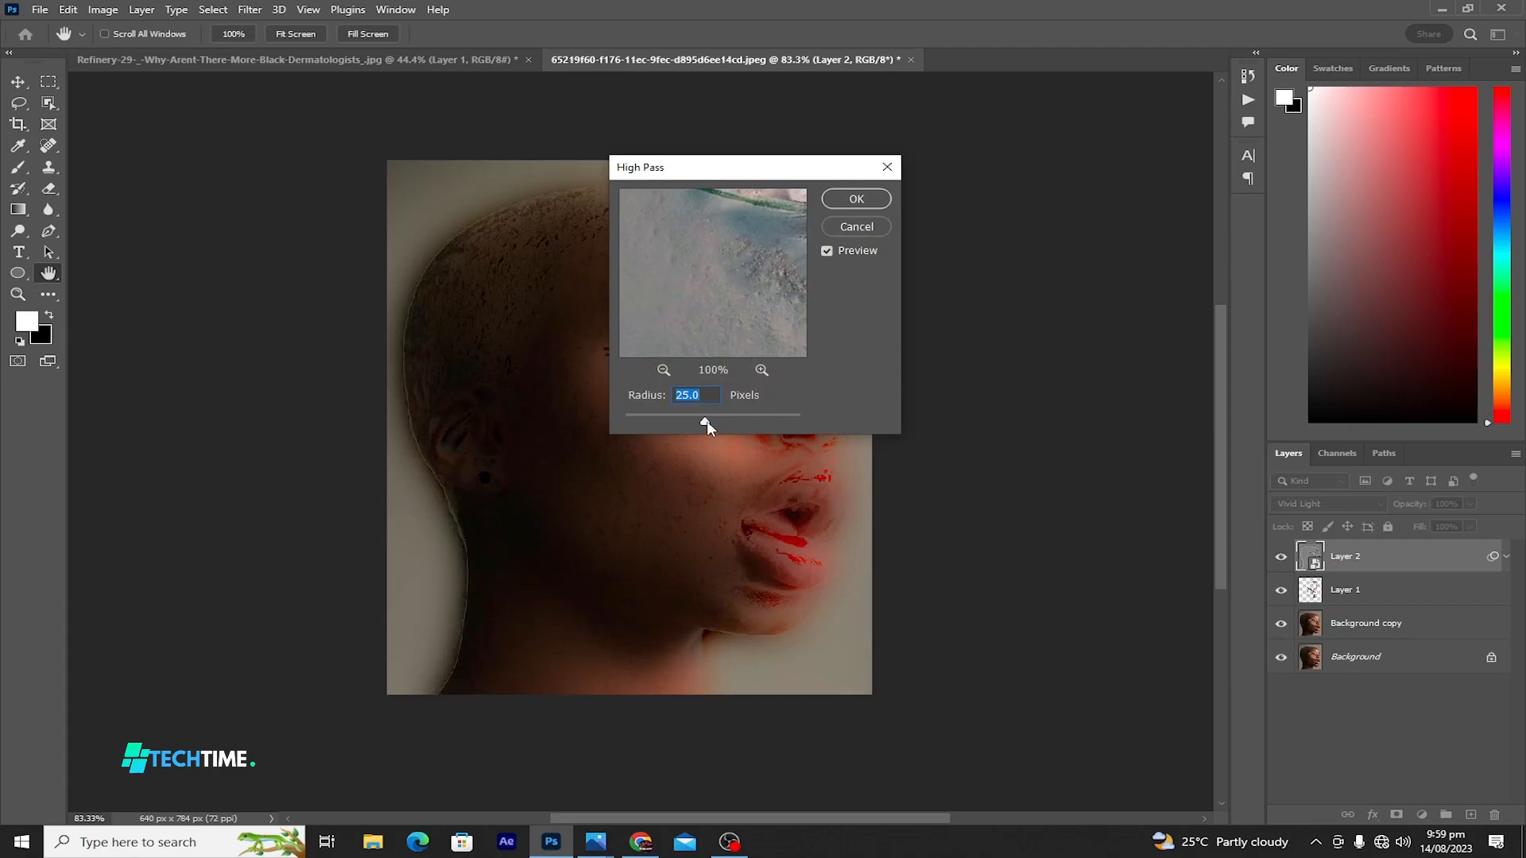
{"action": "mouse_move", "coordinate": [704, 419]}
{"action": "left_mouse_down"}
{"action": "mouse_move", "coordinate": [690, 420]}
{"action": "mouse_move", "coordinate": [704, 420]}
{"action": "left_mouse_up"}
{"action": "left_click", "coordinate": [847, 199]}
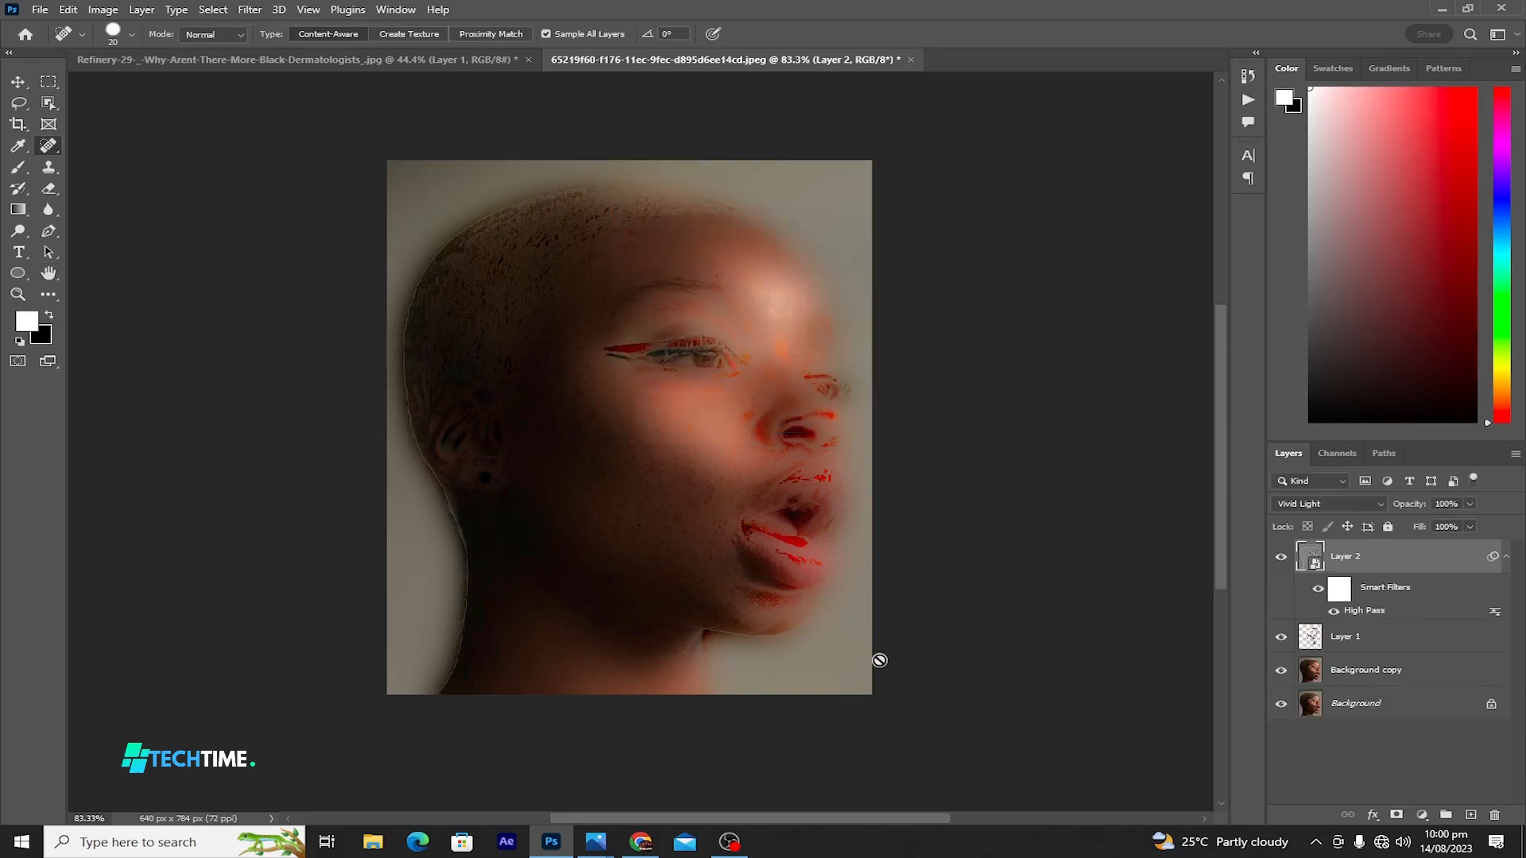
Apply a Gaussian Blur with a radius of 1.3 pixels to Layer 2
{"action": "left_click", "coordinate": [251, 10]}
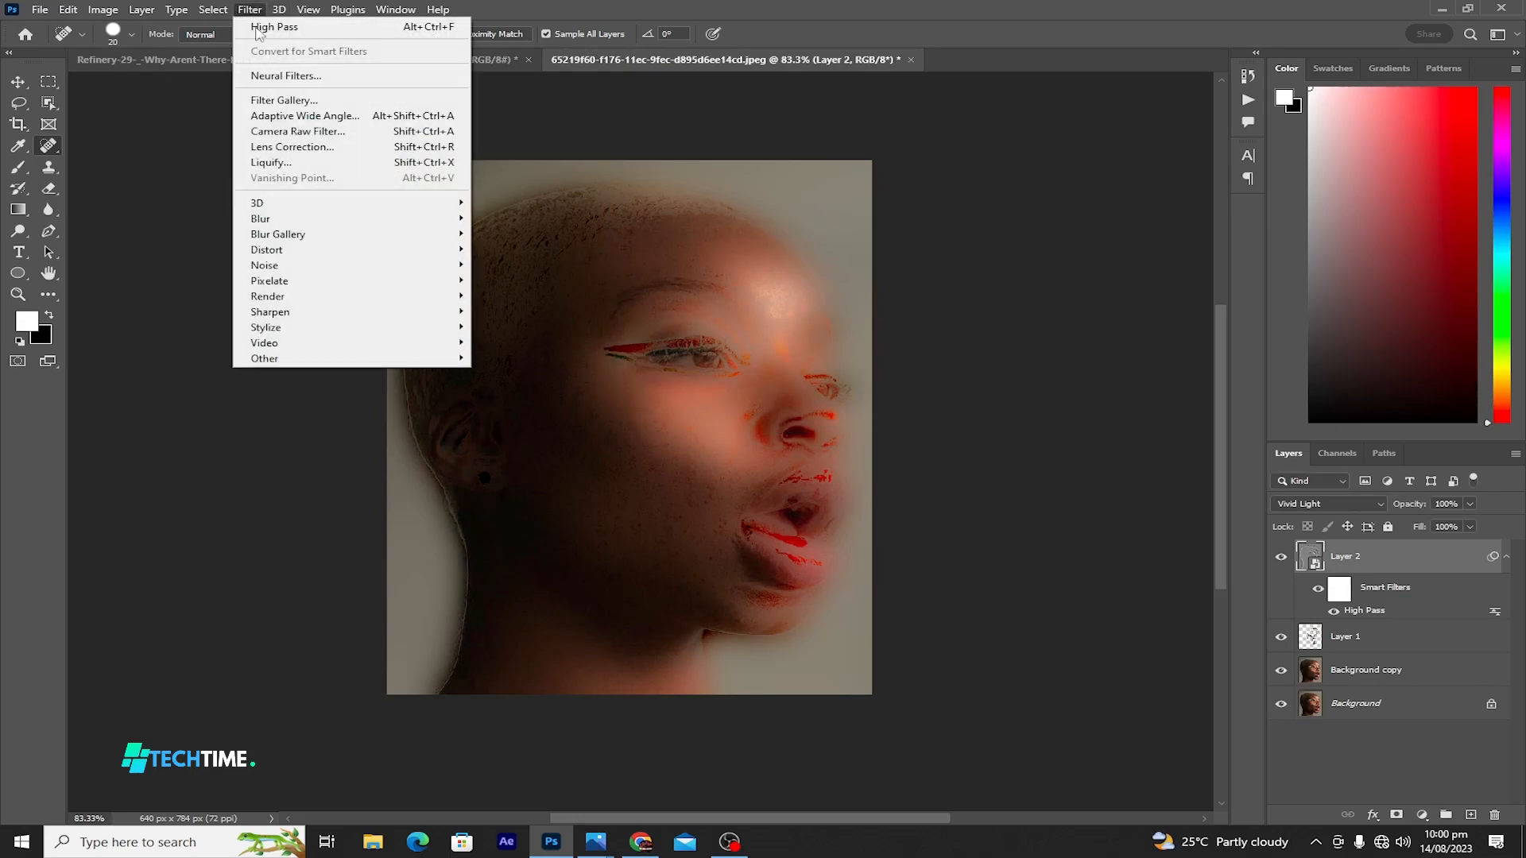
{"action": "mouse_move", "coordinate": [334, 219]}
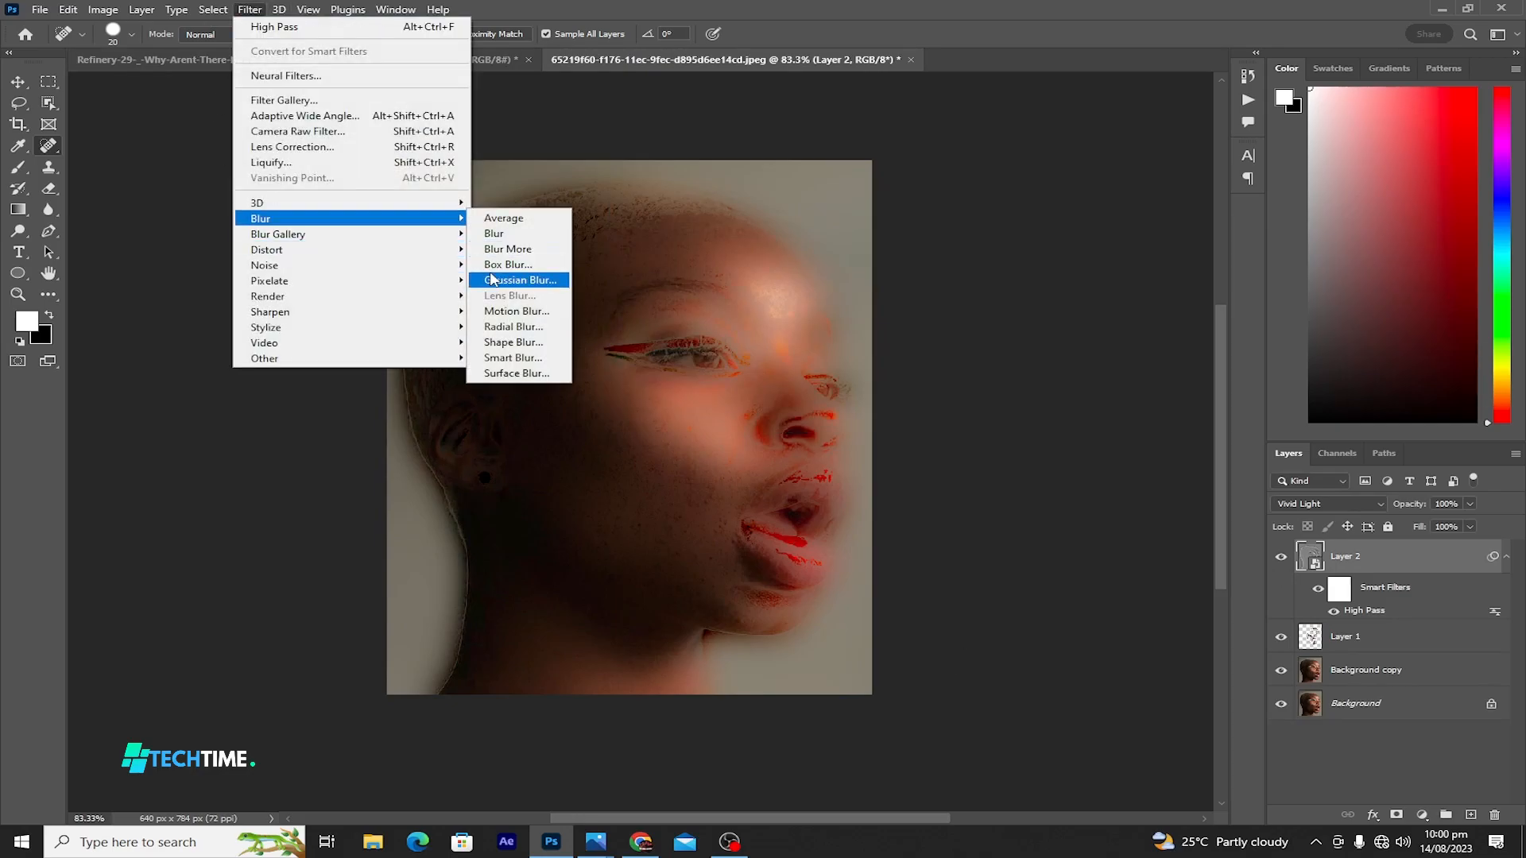
{"action": "left_click", "coordinate": [491, 278]}
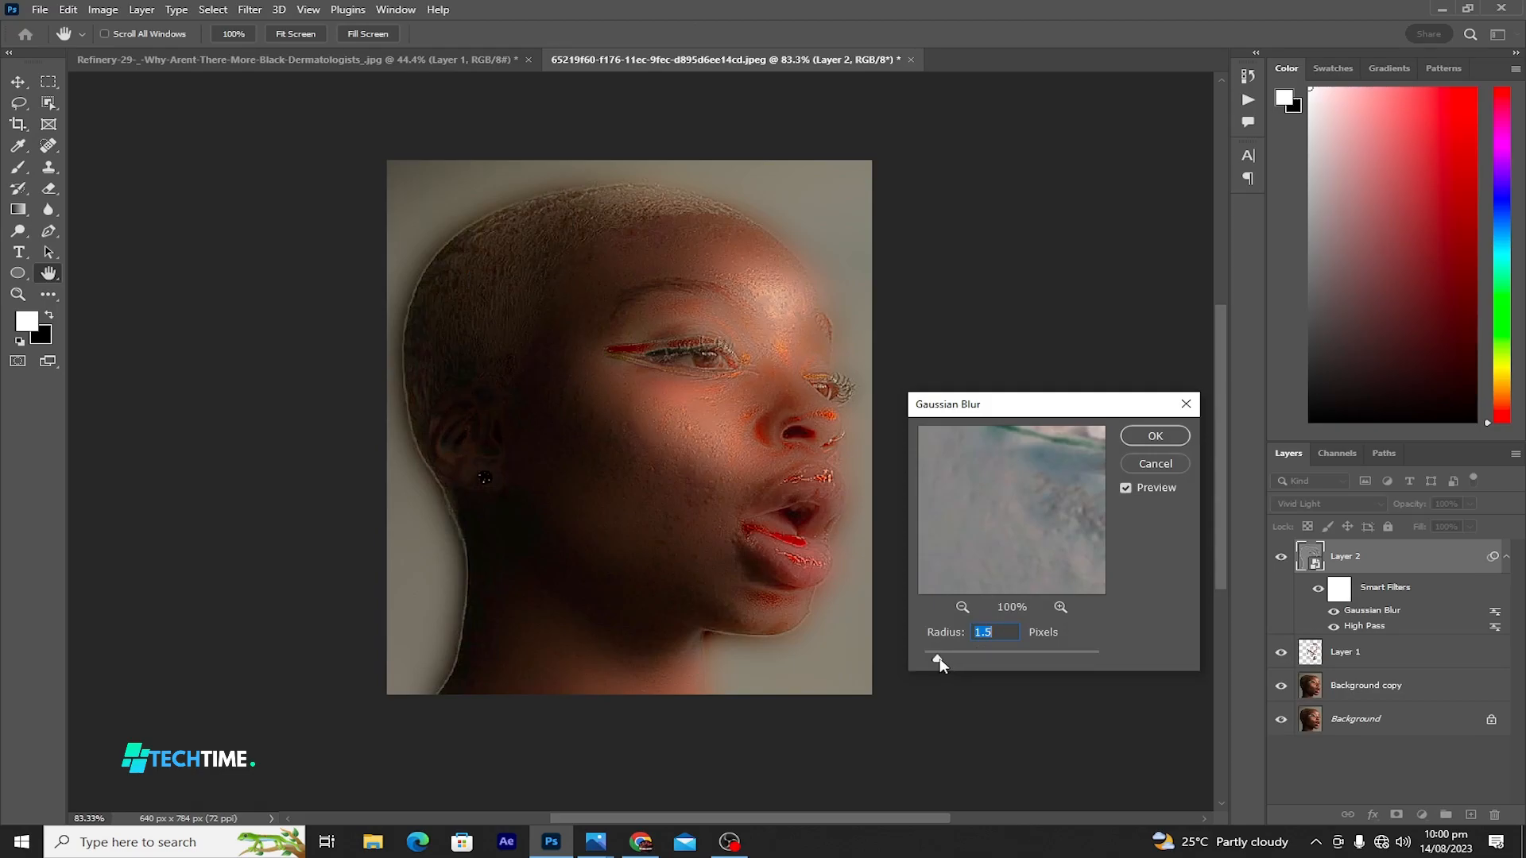
{"action": "mouse_move", "coordinate": [939, 658]}
{"action": "left_mouse_down"}
{"action": "mouse_move", "coordinate": [967, 658]}
{"action": "mouse_move", "coordinate": [904, 660]}
{"action": "mouse_move", "coordinate": [942, 666]}
{"action": "left_mouse_up"}
{"action": "left_click_drag", "start_coordinate": [934, 662], "coordinate": [937, 663]}
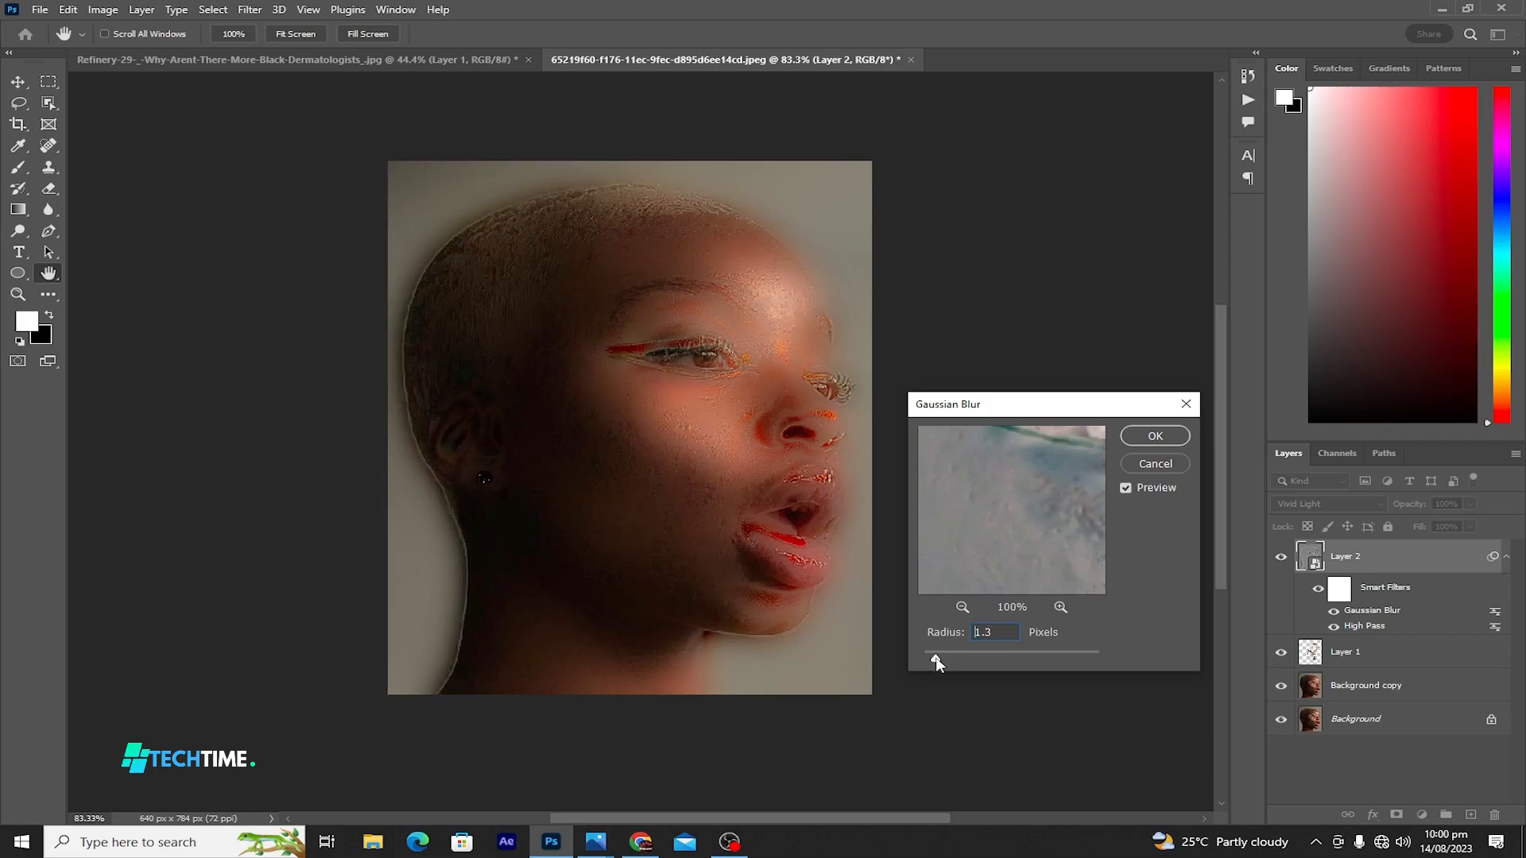
{"action": "left_click", "coordinate": [1155, 436]}
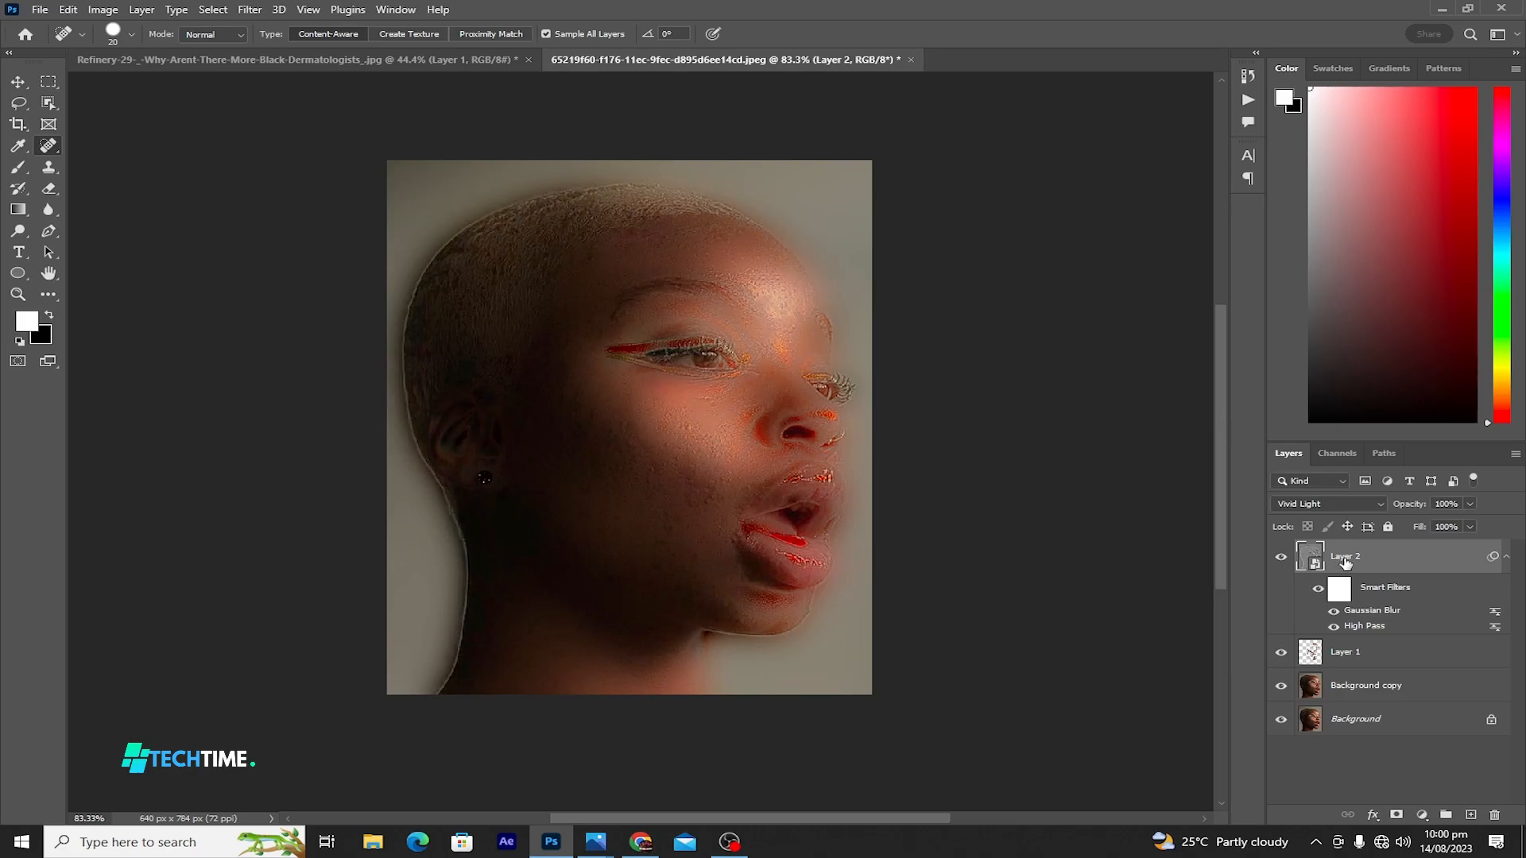
Add a layer mask to Layer 2 and invert it to black
{"action": "left_click", "coordinate": [1395, 817]}
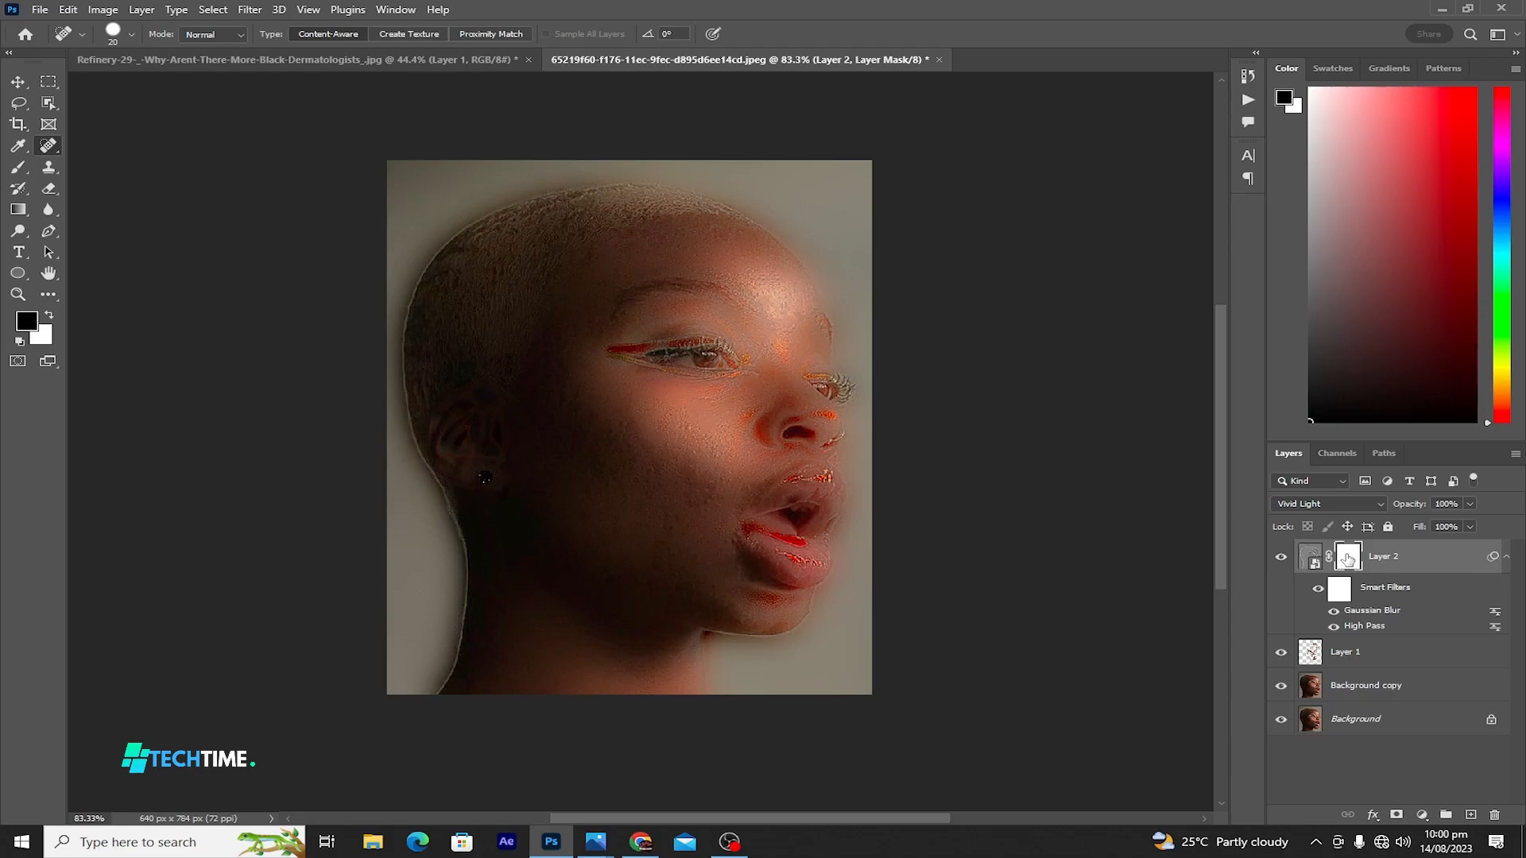
{"action": "key", "text": "ctrl+i"}
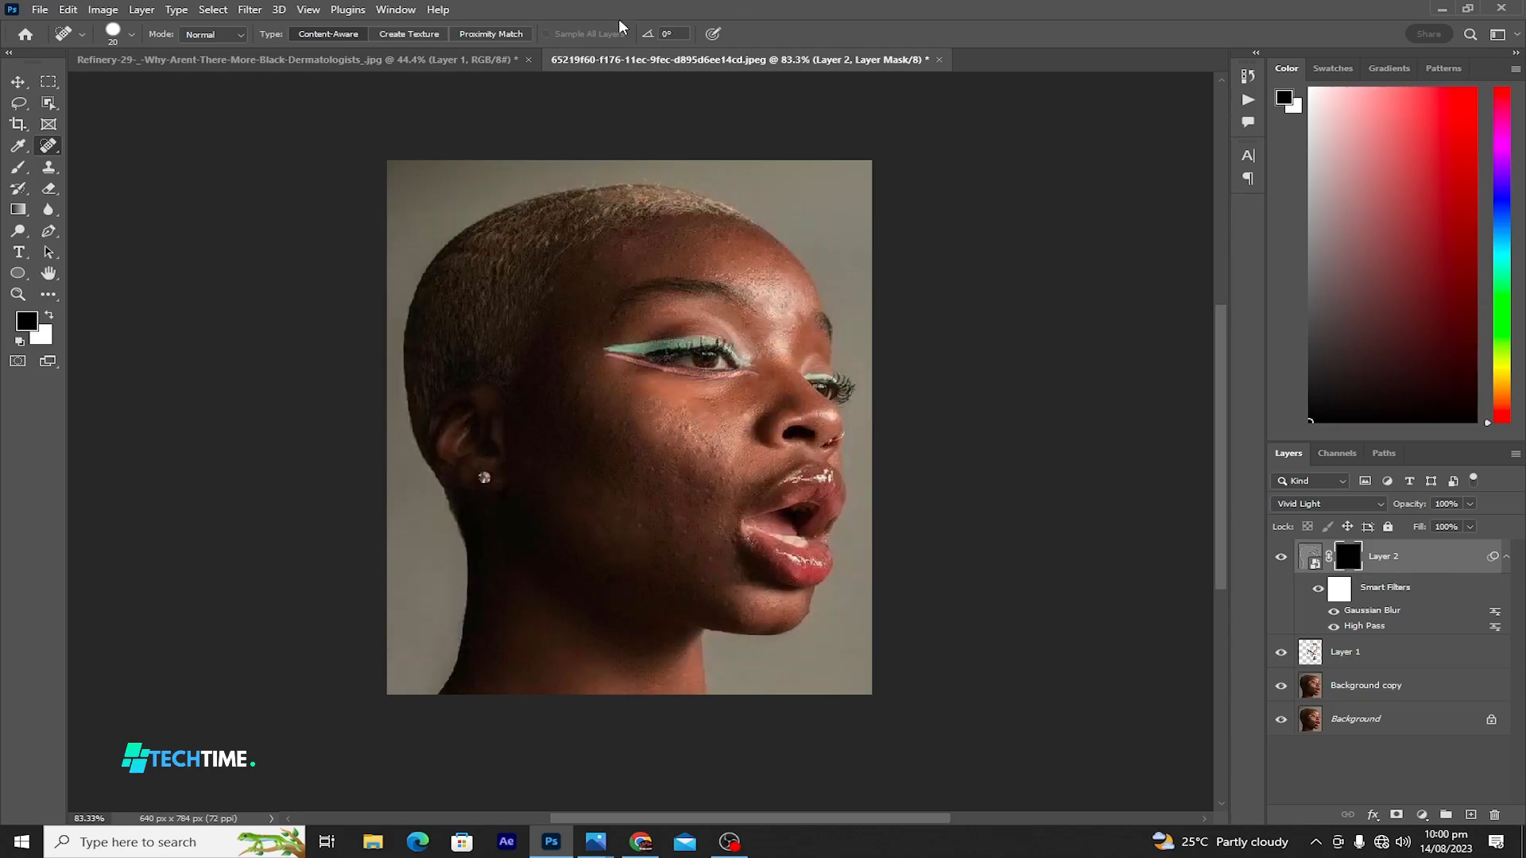
Paint white on Layer 2's mask over the facial skin with a 61 px Soft Round brush, avoiding the eyes and lips
{"action": "scroll", "coordinate": [718, 473], "scroll_direction": "up", "scroll_amount": 2}
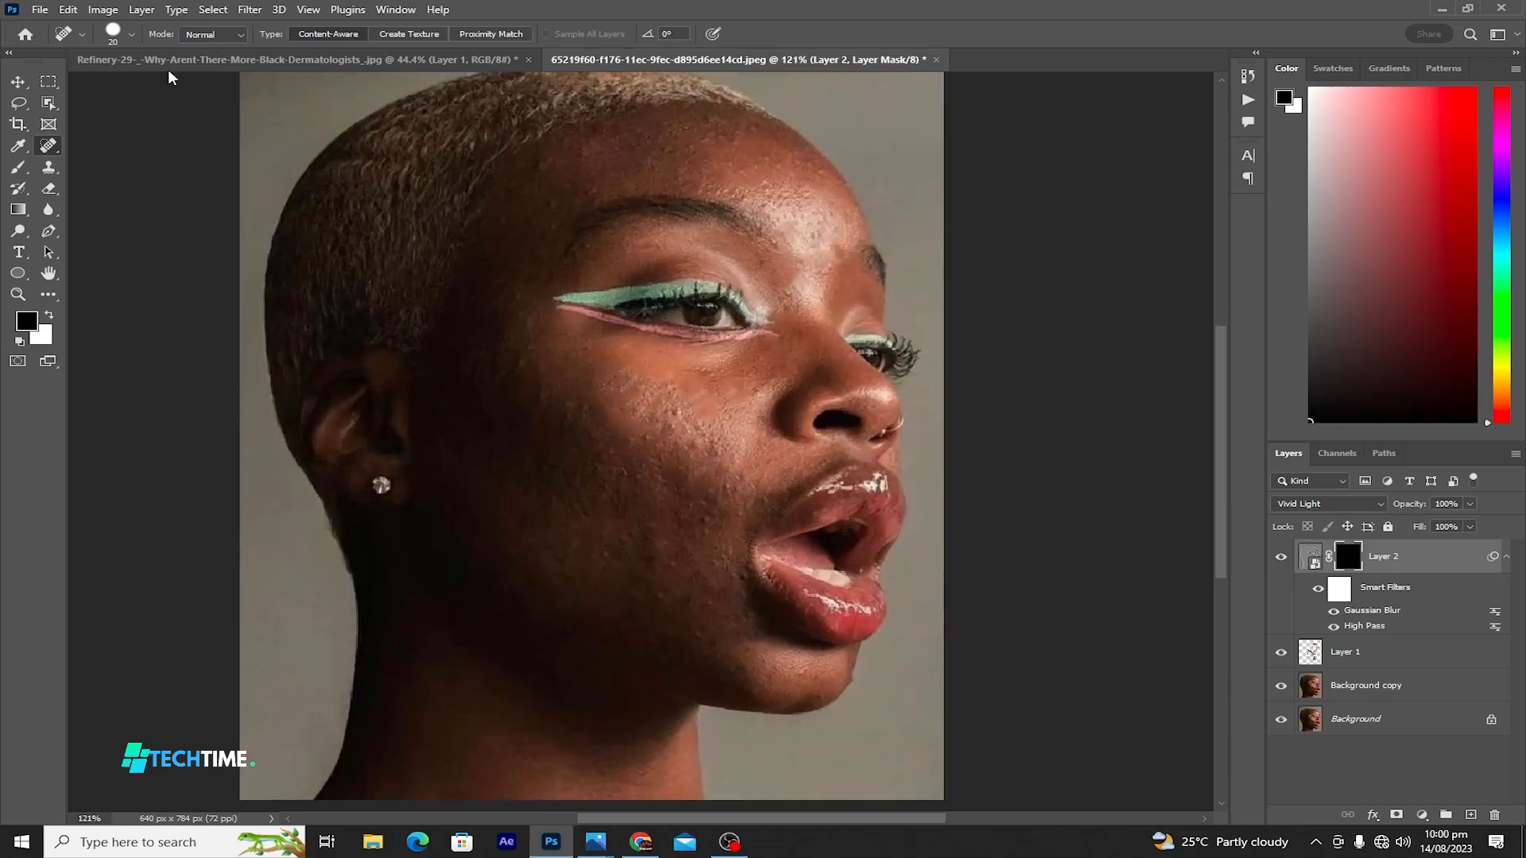
{"action": "left_click_drag", "start_coordinate": [18, 167], "coordinate": [78, 168]}
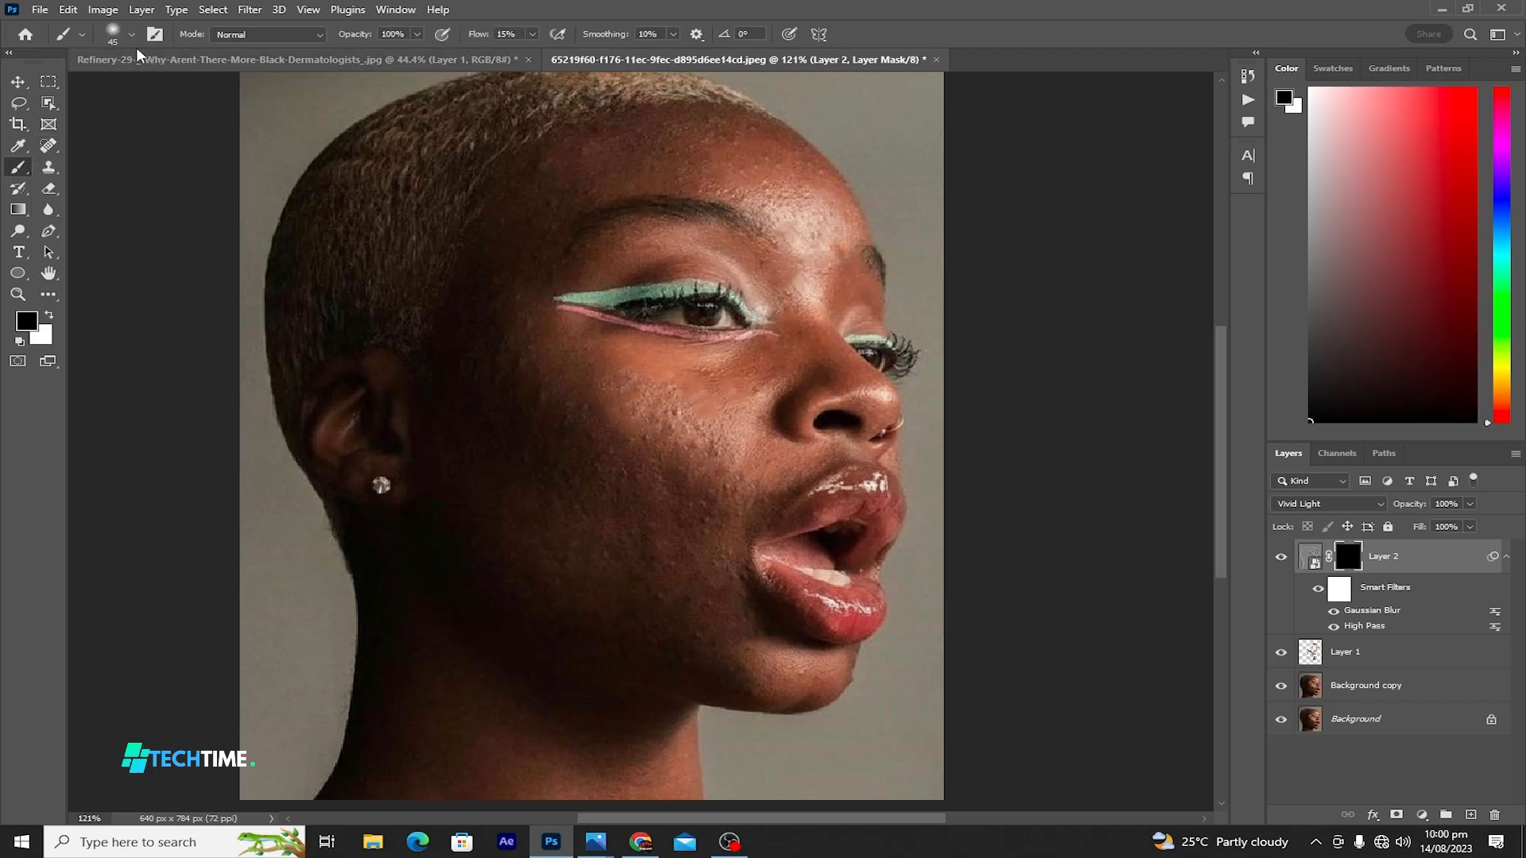
{"action": "left_click", "coordinate": [132, 35]}
{"action": "left_click", "coordinate": [136, 83]}
{"action": "left_click", "coordinate": [33, 220]}
{"action": "left_click", "coordinate": [81, 246]}
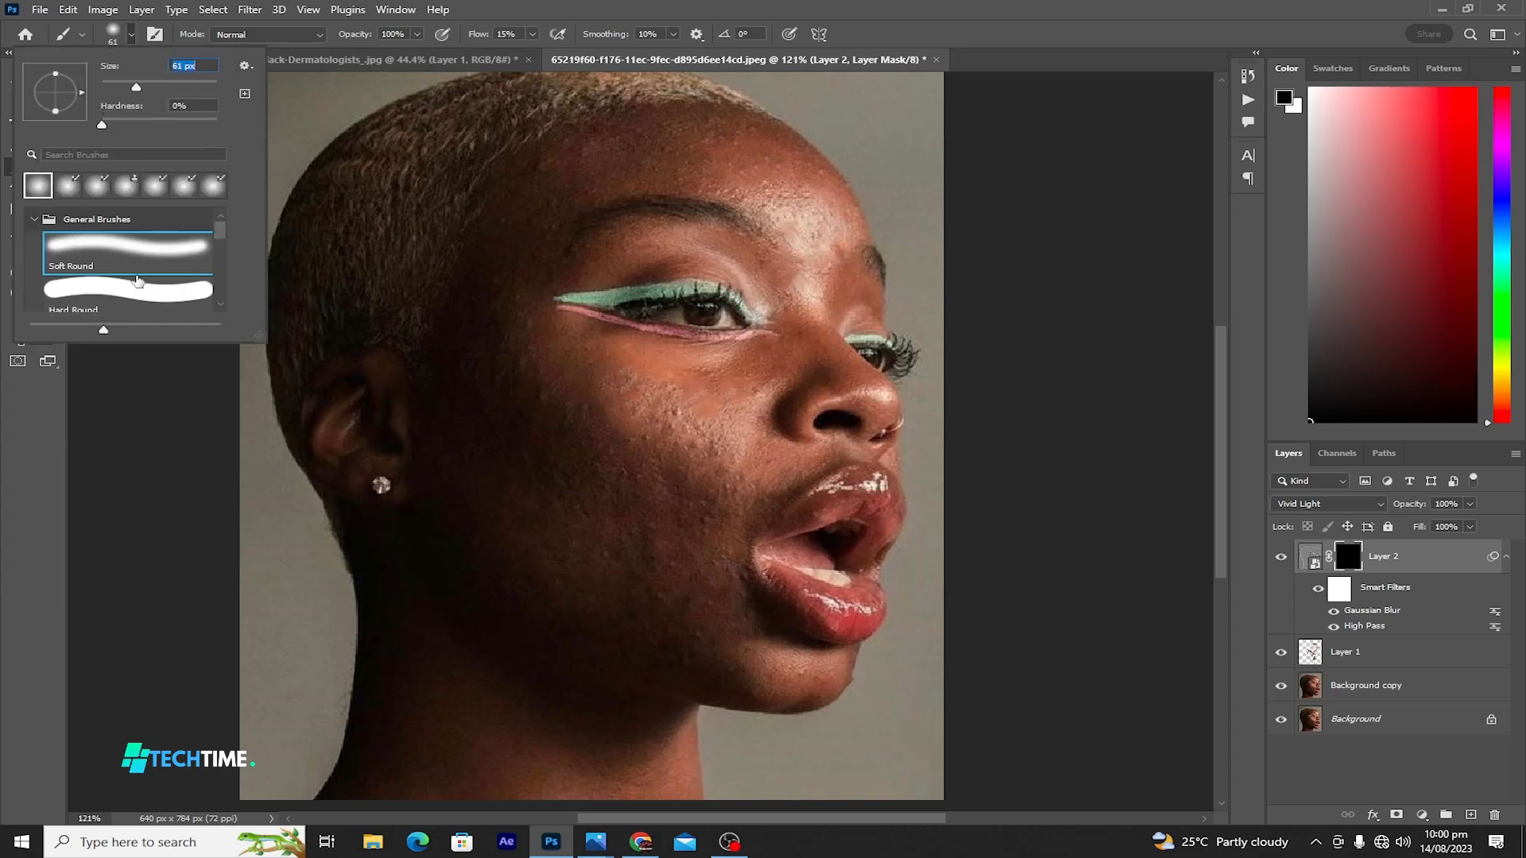
{"action": "left_click", "coordinate": [672, 159]}
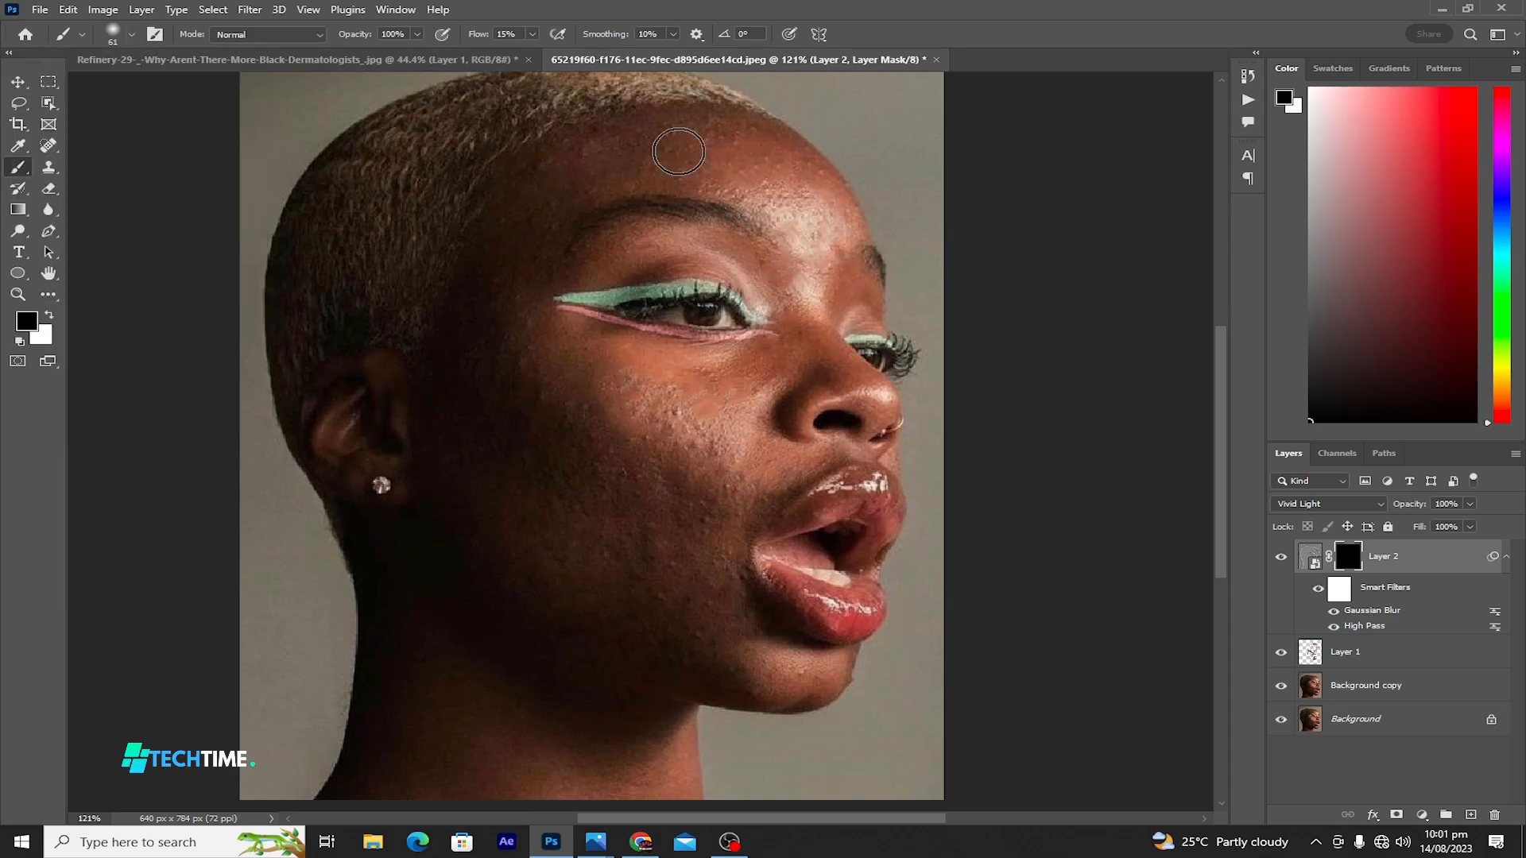
{"action": "key", "text": "x"}
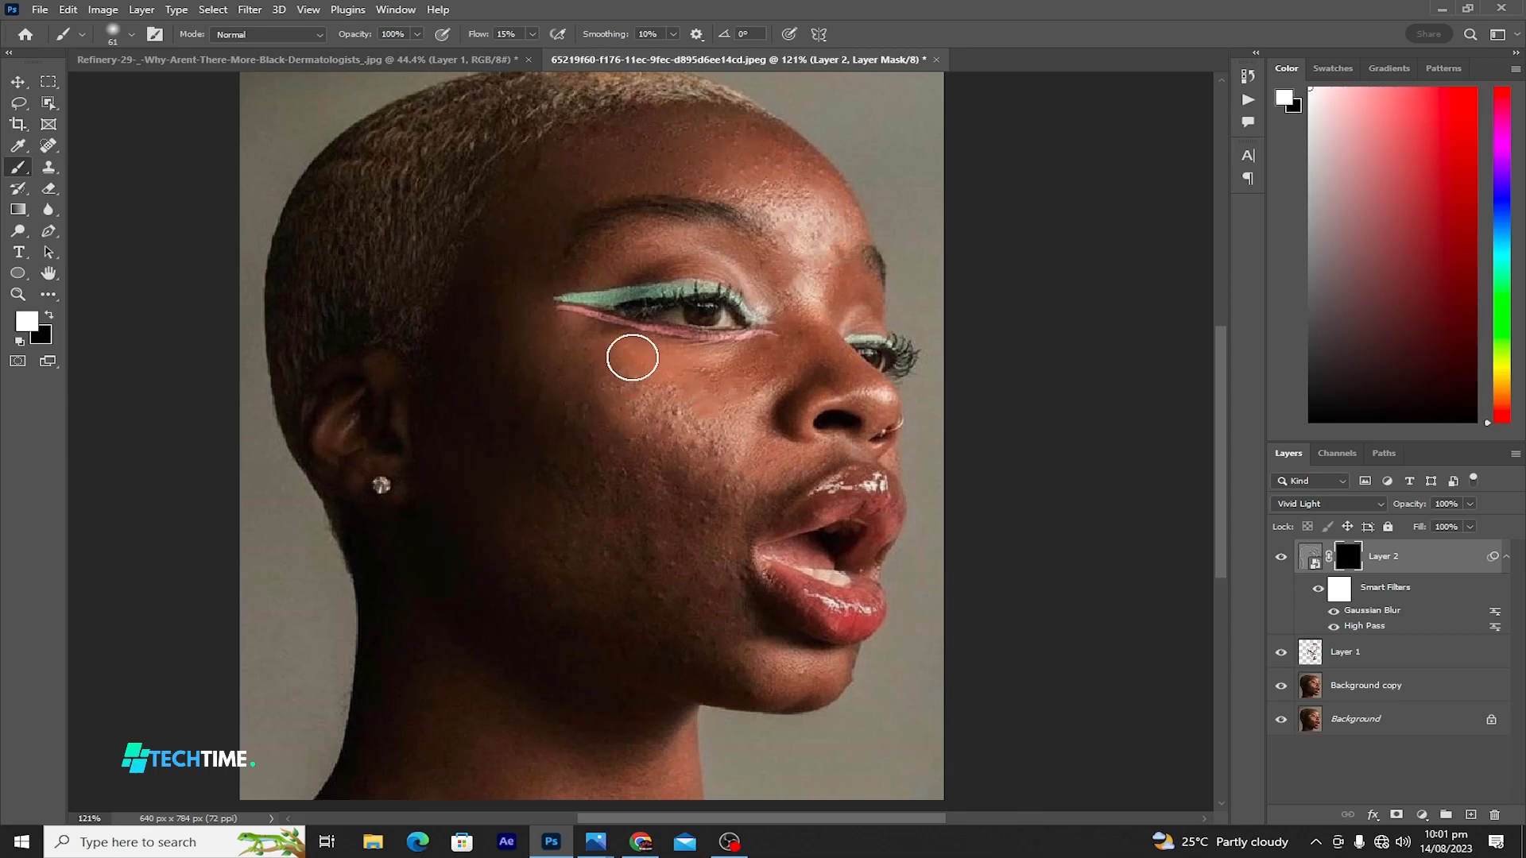
{"action": "mouse_move", "coordinate": [593, 551]}
{"action": "left_mouse_down"}
{"action": "mouse_move", "coordinate": [572, 415]}
{"action": "mouse_move", "coordinate": [776, 461]}
{"action": "mouse_move", "coordinate": [475, 542]}
{"action": "left_mouse_up"}
Enlarge the brush to 84 px and paint white on Layer 2's mask over the lower cheek, jaw and neck
{"action": "scroll", "coordinate": [475, 542], "scroll_direction": "down", "scroll_amount": 3}
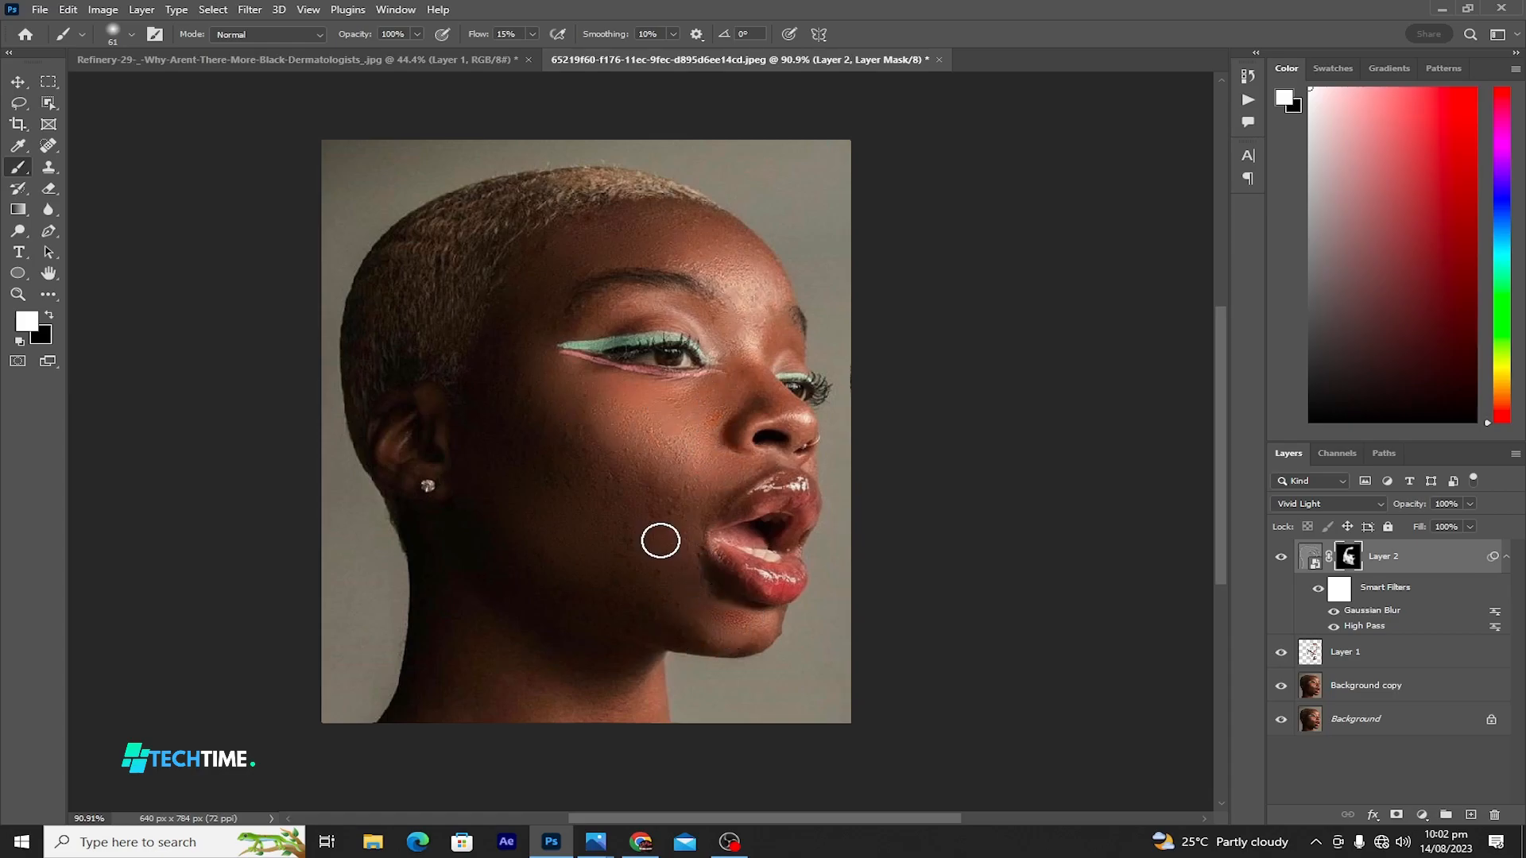
{"action": "left_click", "coordinate": [132, 34]}
{"action": "left_click_drag", "start_coordinate": [145, 88], "coordinate": [151, 87]}
{"action": "mouse_move", "coordinate": [478, 535]}
{"action": "left_mouse_down"}
{"action": "mouse_move", "coordinate": [453, 687]}
{"action": "mouse_move", "coordinate": [652, 696]}
{"action": "left_mouse_up"}
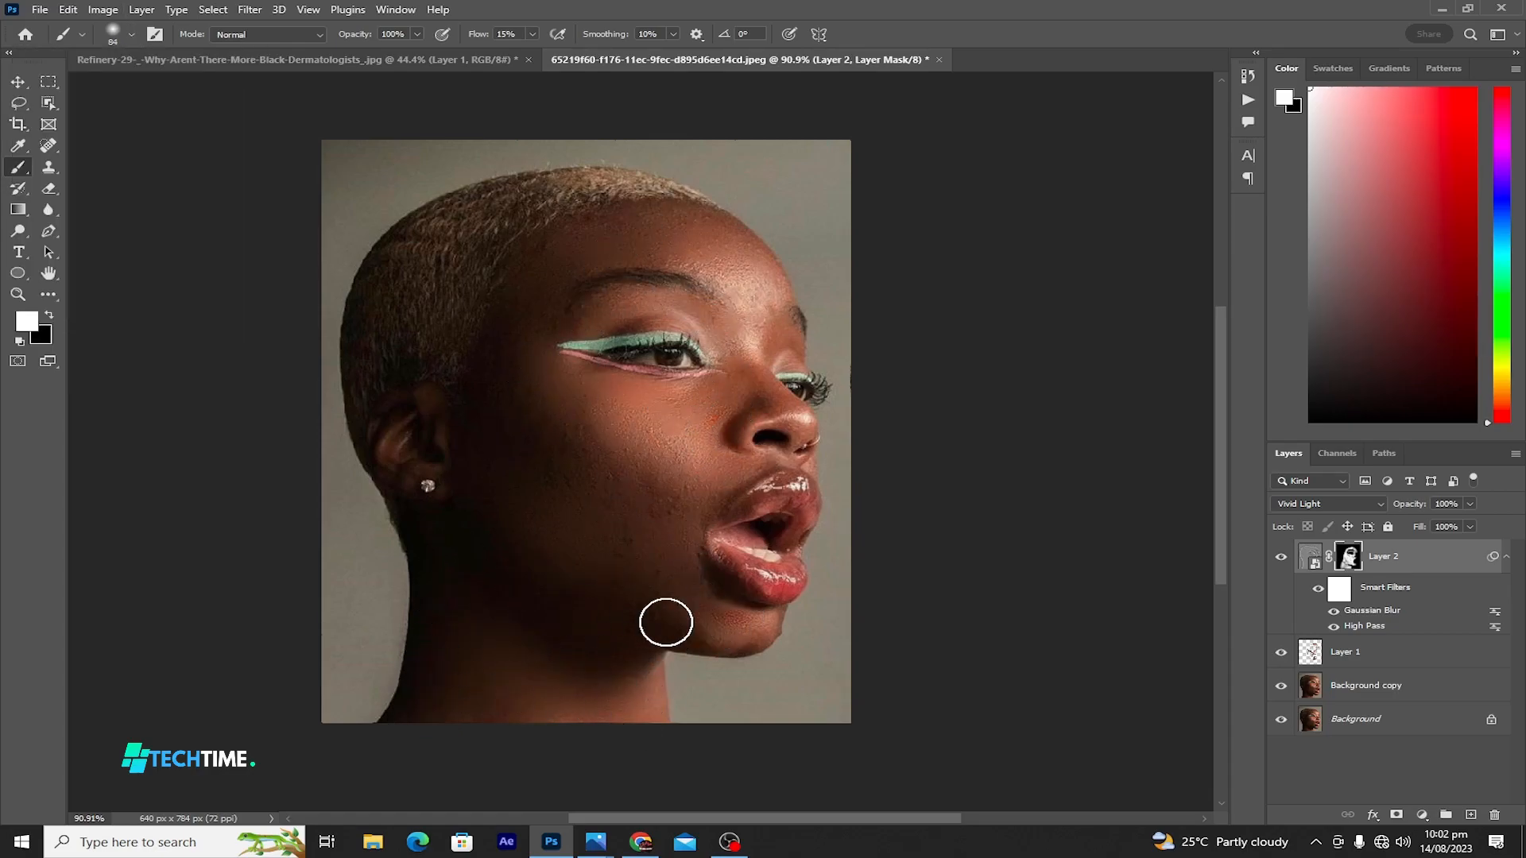
Reduce the brush to 47 px and paint white on Layer 2's mask over the nose
{"action": "left_click", "coordinate": [131, 34]}
{"action": "left_click_drag", "start_coordinate": [151, 88], "coordinate": [141, 87]}
{"action": "left_click_drag", "start_coordinate": [769, 395], "coordinate": [765, 433]}
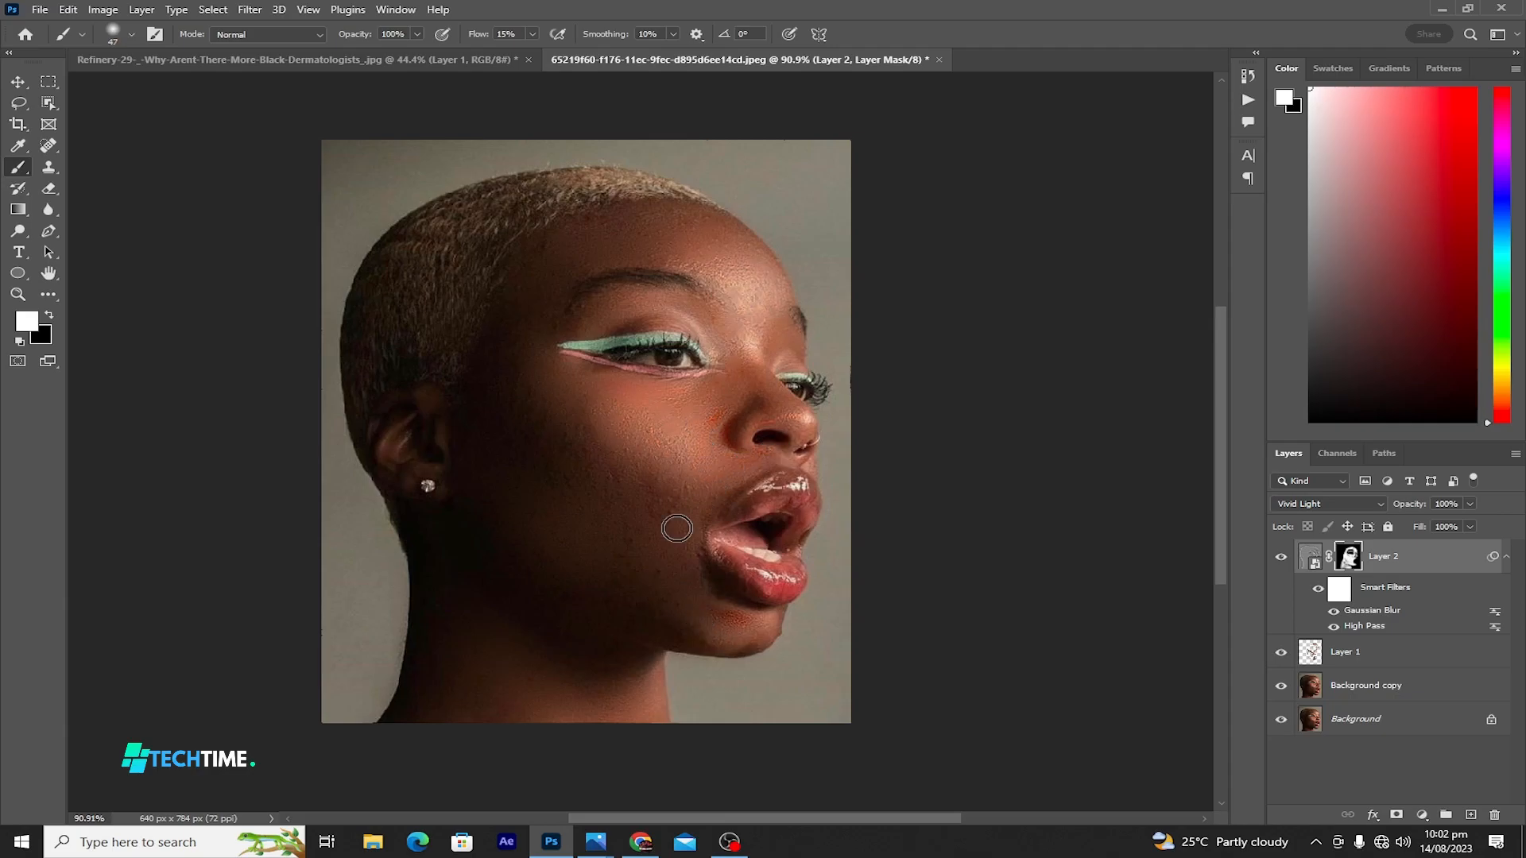
{"action": "key", "text": "x"}
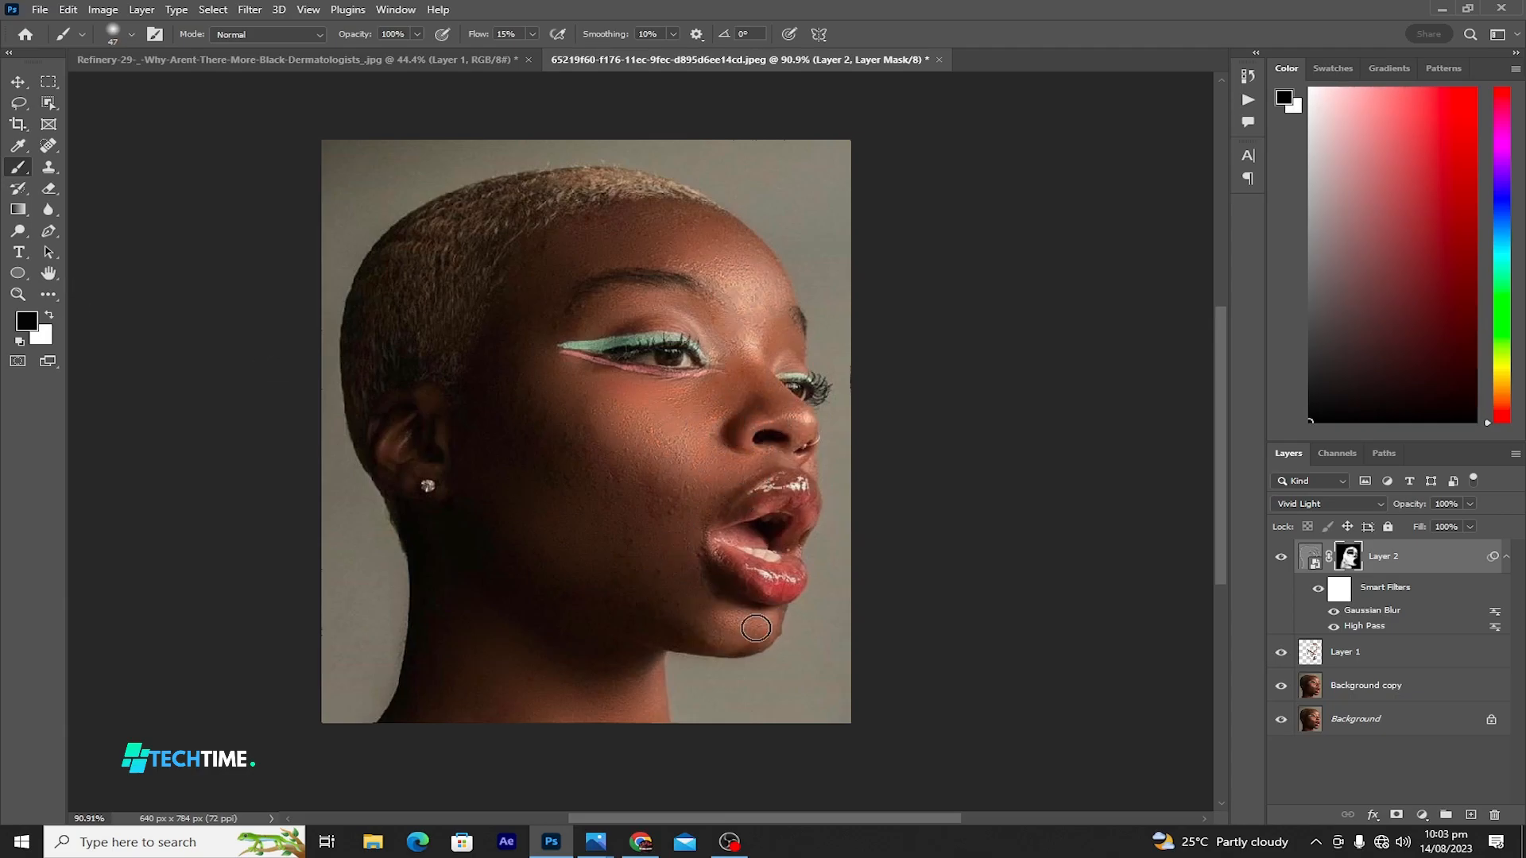
Heal the blemish on the chin on Layer 1, and return to Layer 2's mask with the Brush tool
{"action": "left_click", "coordinate": [1343, 651]}
{"action": "key", "text": "x"}
{"action": "left_click", "coordinate": [49, 146]}
{"action": "left_click", "coordinate": [150, 147]}
{"action": "left_click", "coordinate": [778, 624]}
{"action": "left_click", "coordinate": [1353, 556]}
{"action": "left_click", "coordinate": [18, 167]}
Paint white on Layer 2's mask over the facial skin with a 67 px brush, starting at the forehead
{"action": "scroll", "coordinate": [639, 537], "scroll_direction": "down", "scroll_amount": 1}
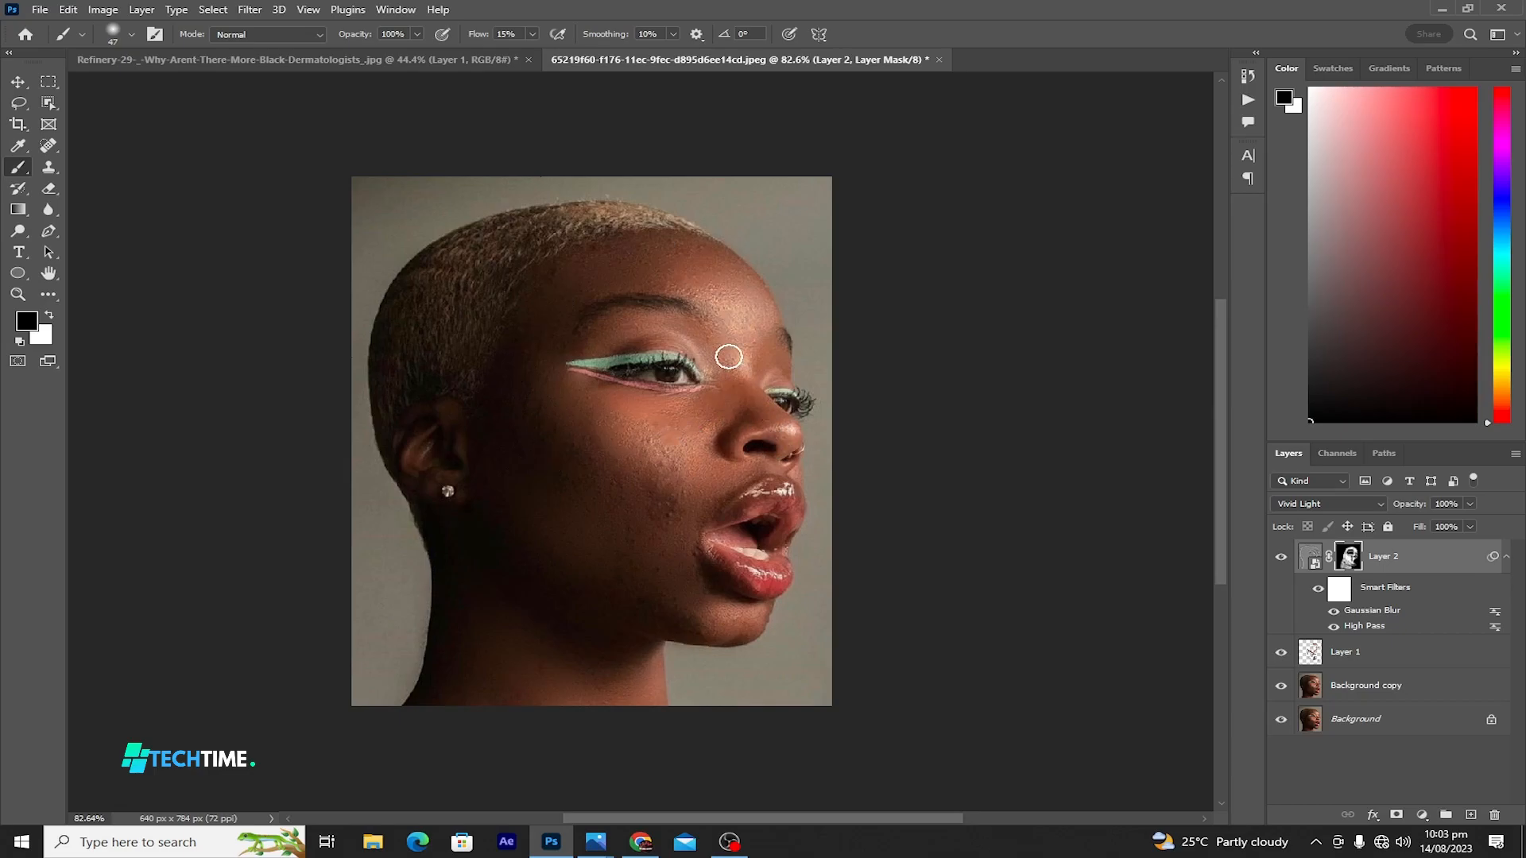
{"action": "left_click", "coordinate": [50, 316]}
{"action": "left_click", "coordinate": [132, 34]}
{"action": "left_click_drag", "start_coordinate": [133, 88], "coordinate": [140, 88]}
{"action": "left_click", "coordinate": [711, 260]}
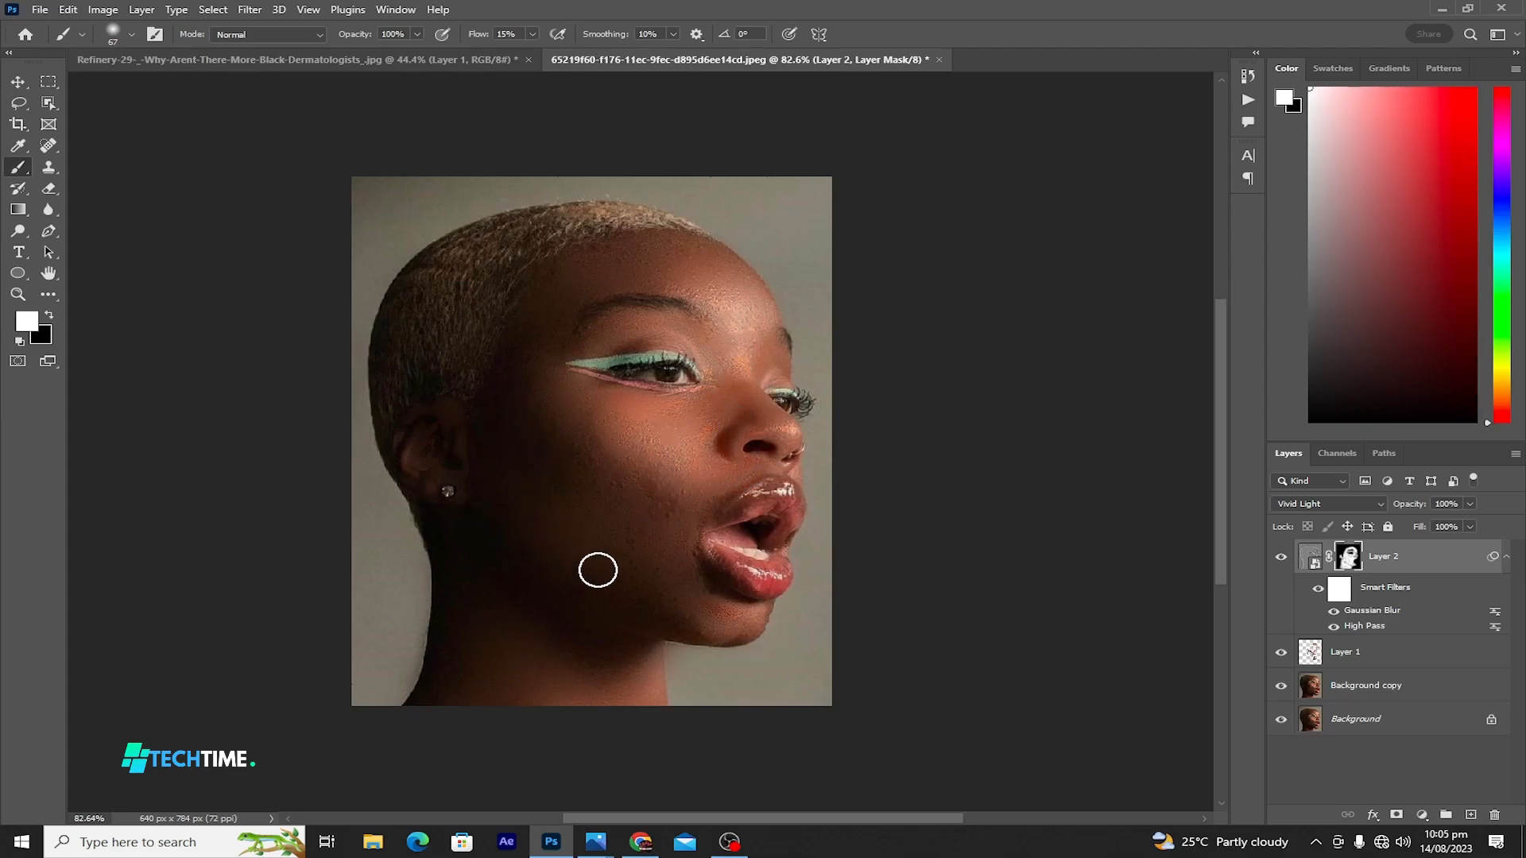
Toggle Layer 2's visibility to compare the skin with and without the smoothing
{"action": "left_click", "coordinate": [1280, 562]}
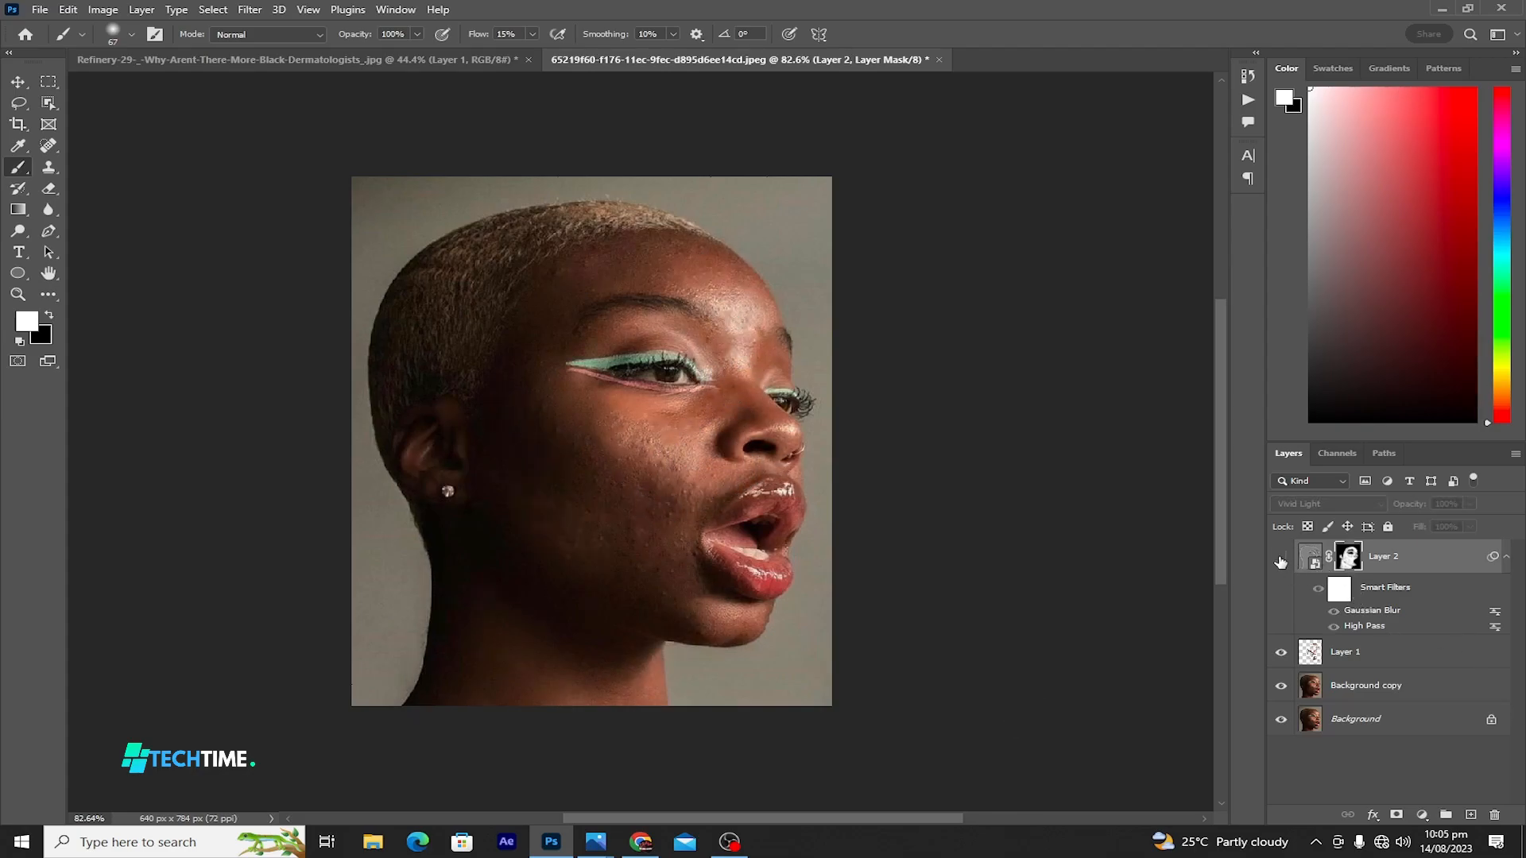
{"action": "left_click", "coordinate": [1281, 562]}
{"action": "left_click", "coordinate": [1280, 561]}
{"action": "left_click", "coordinate": [1280, 562]}
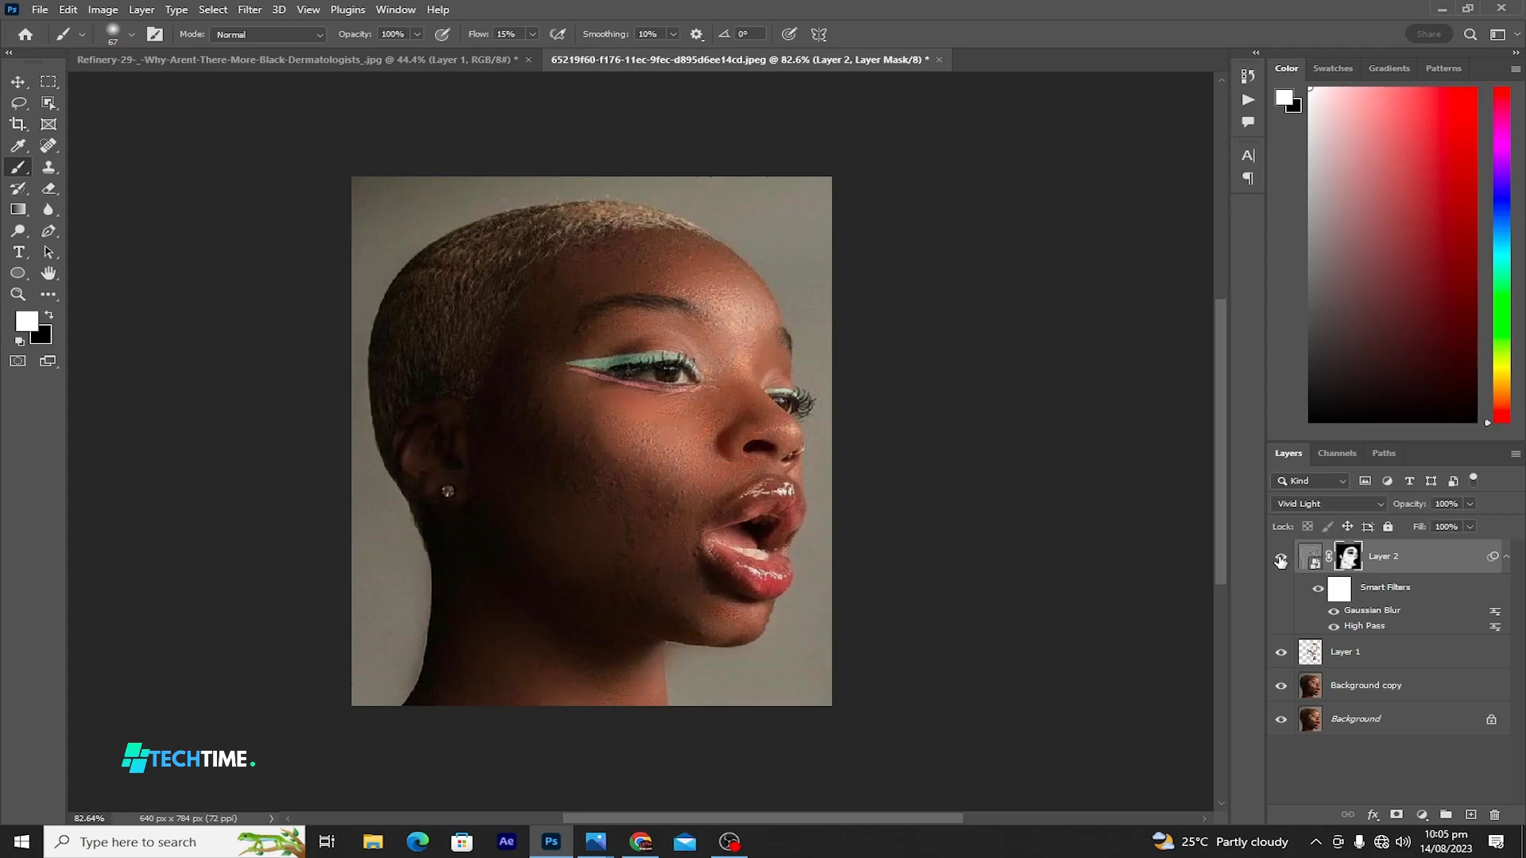
Stamp all visible layers into a new layer named "final" and convert it to a smart object
{"action": "key", "text": "ctrl+shift+alt+e"}
{"action": "double_click", "coordinate": [1347, 557]}
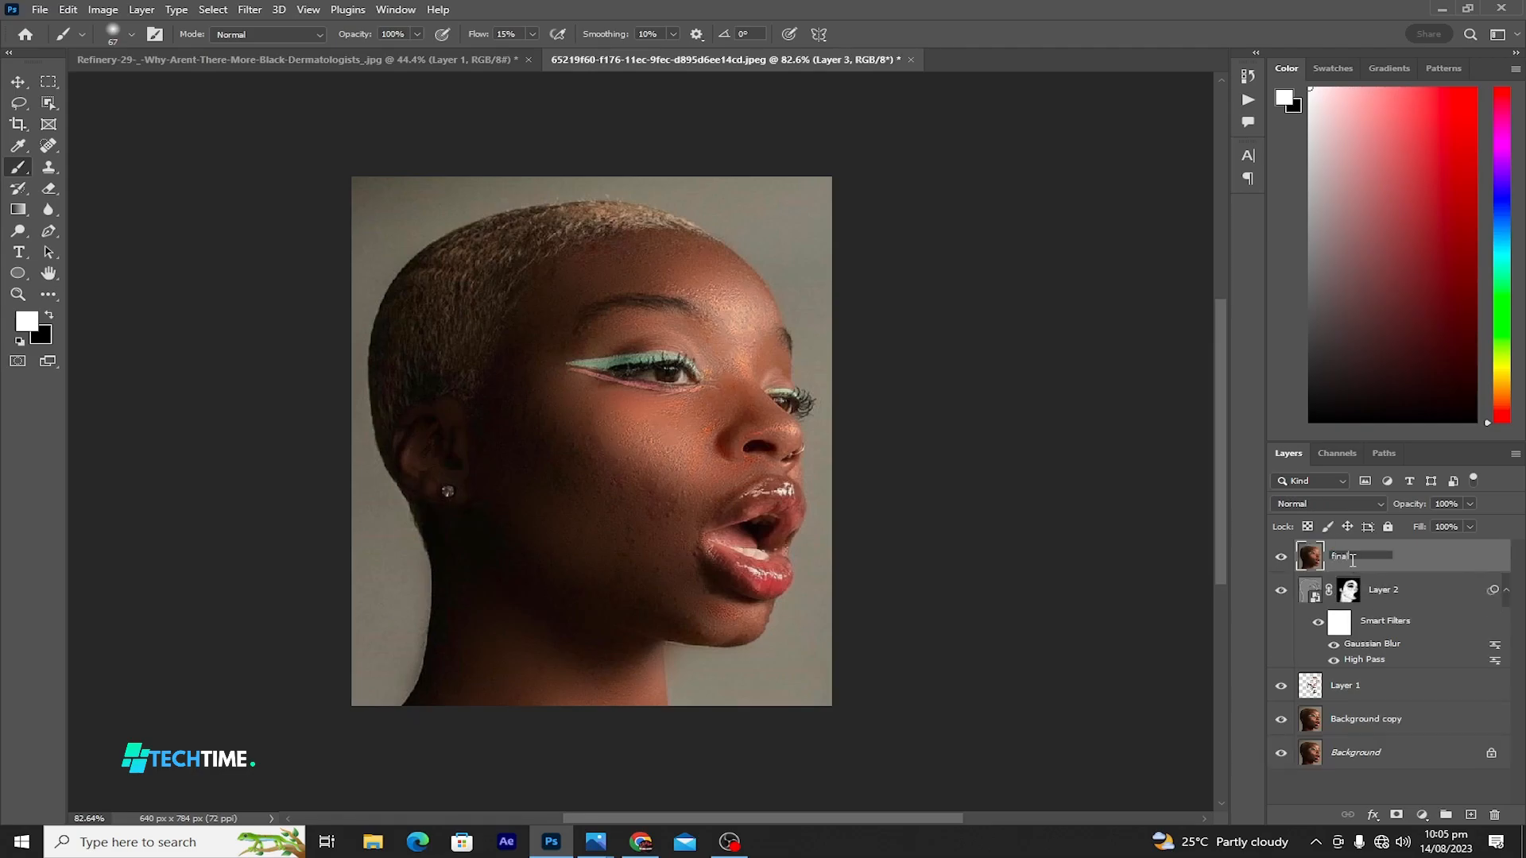
{"action": "key", "text": "Return"}
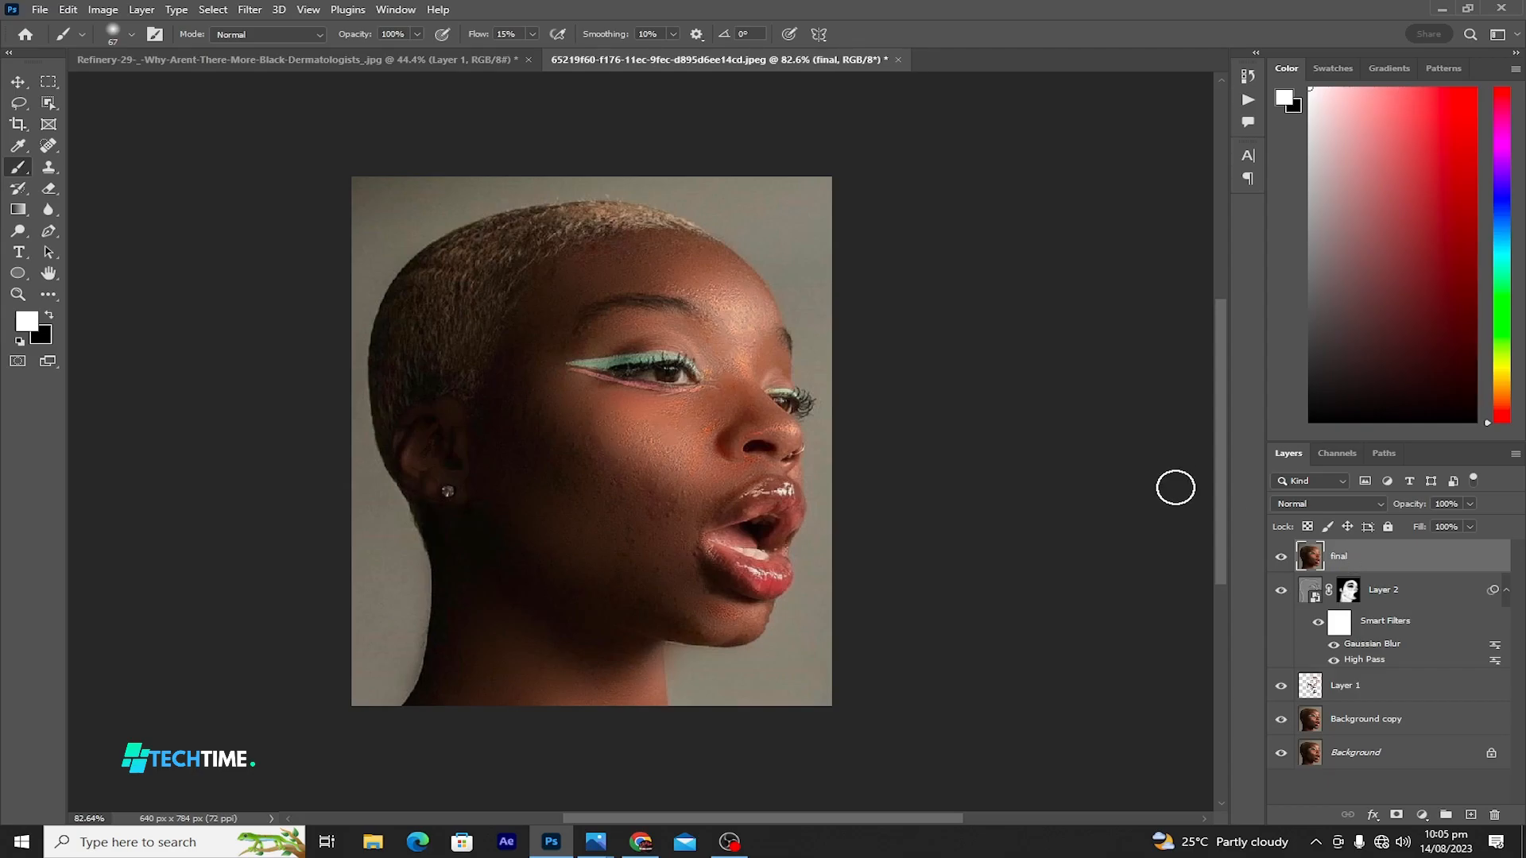
{"action": "right_click", "coordinate": [1332, 556]}
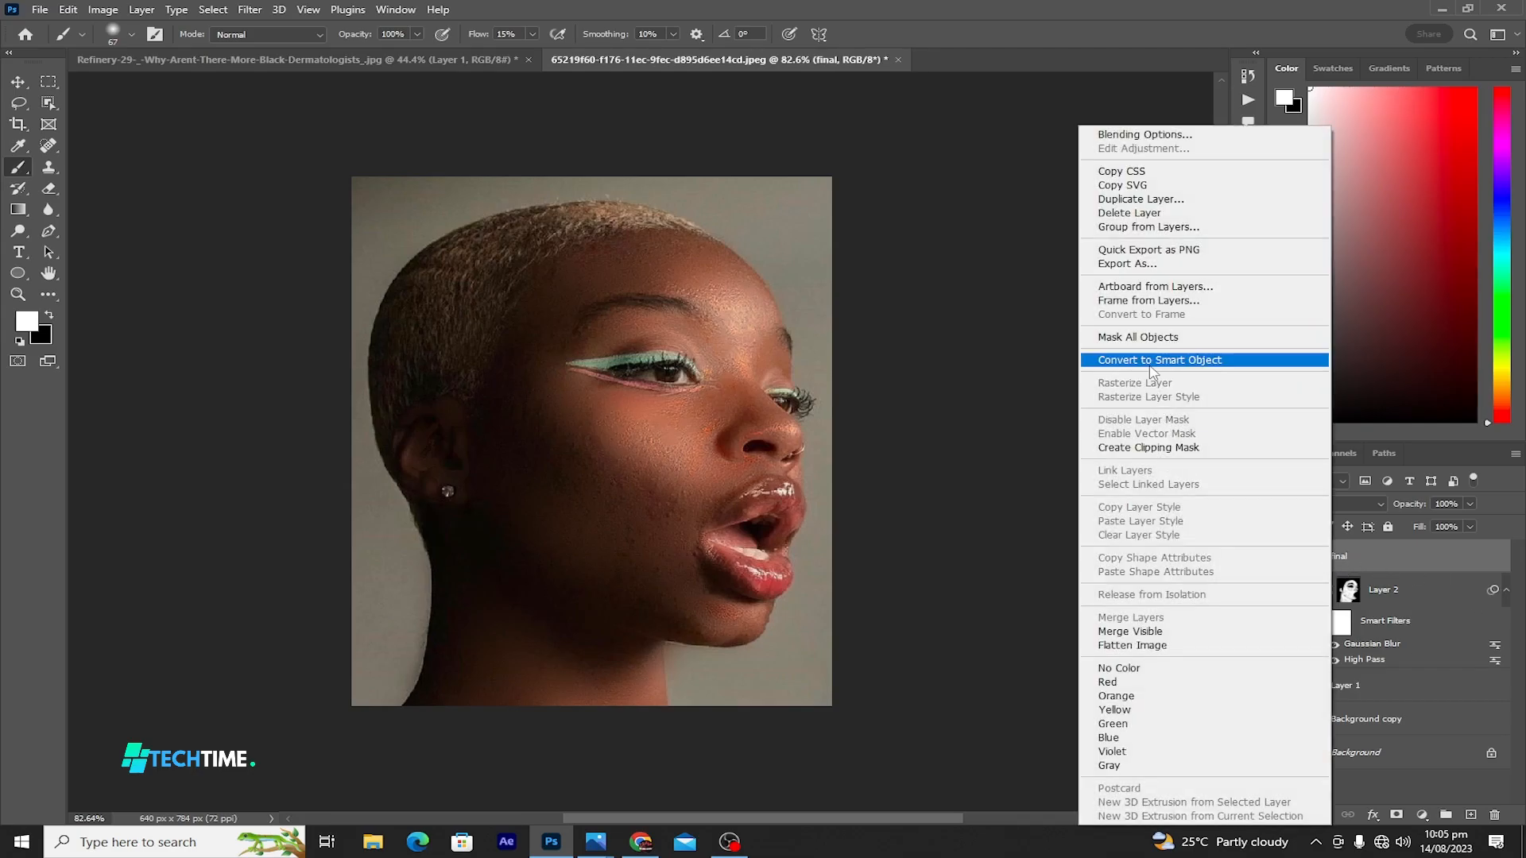
{"action": "left_click", "coordinate": [1150, 359]}
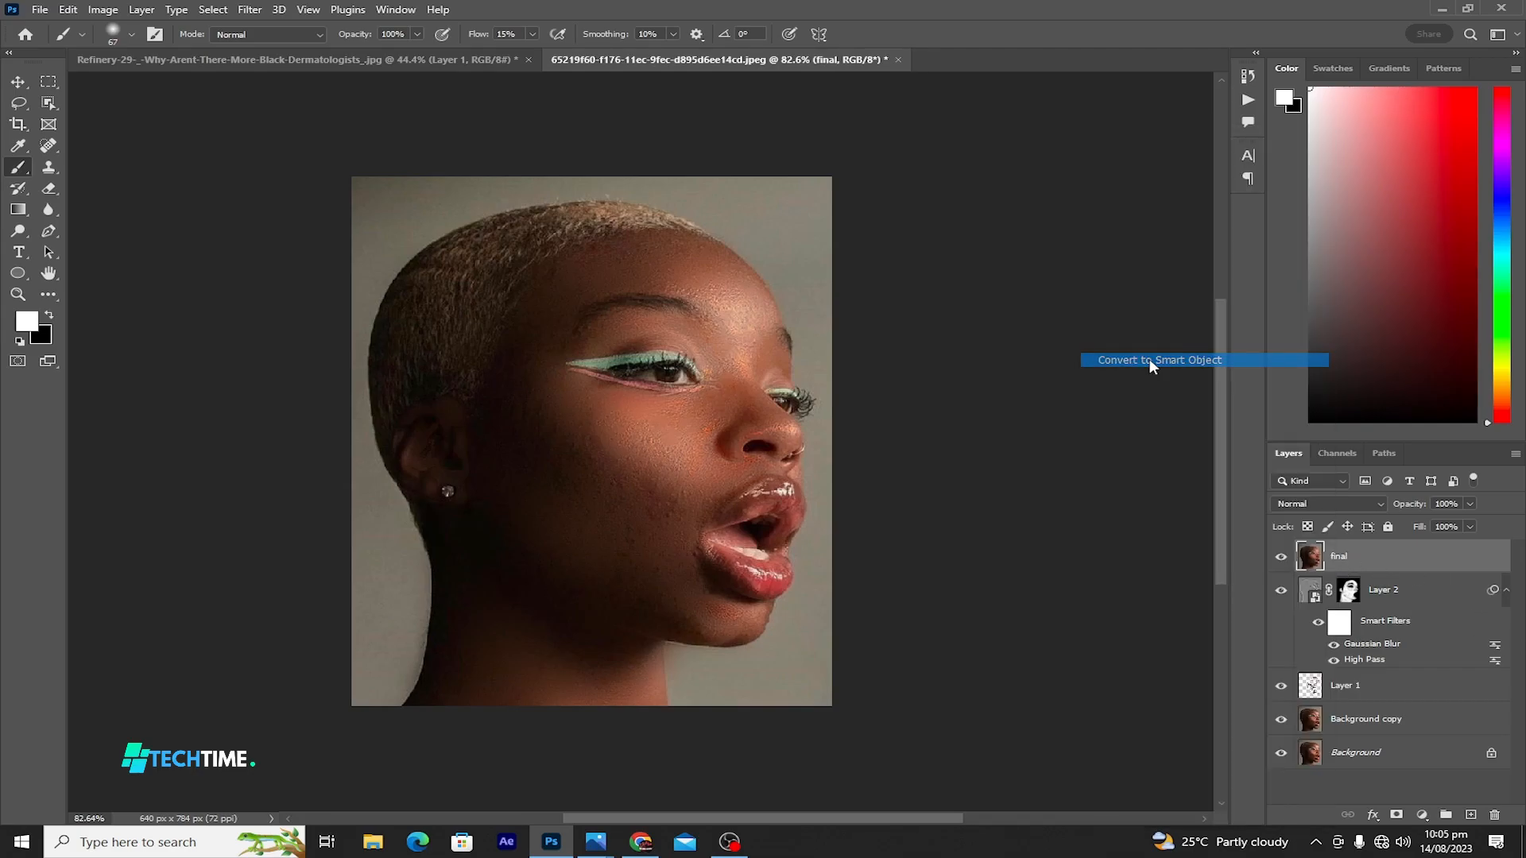
Start a Camera Raw Filter on the final layer with Contrast +11, Texture -53 and reduced Clarity
{"action": "left_click", "coordinate": [248, 9]}
{"action": "left_click", "coordinate": [296, 131]}
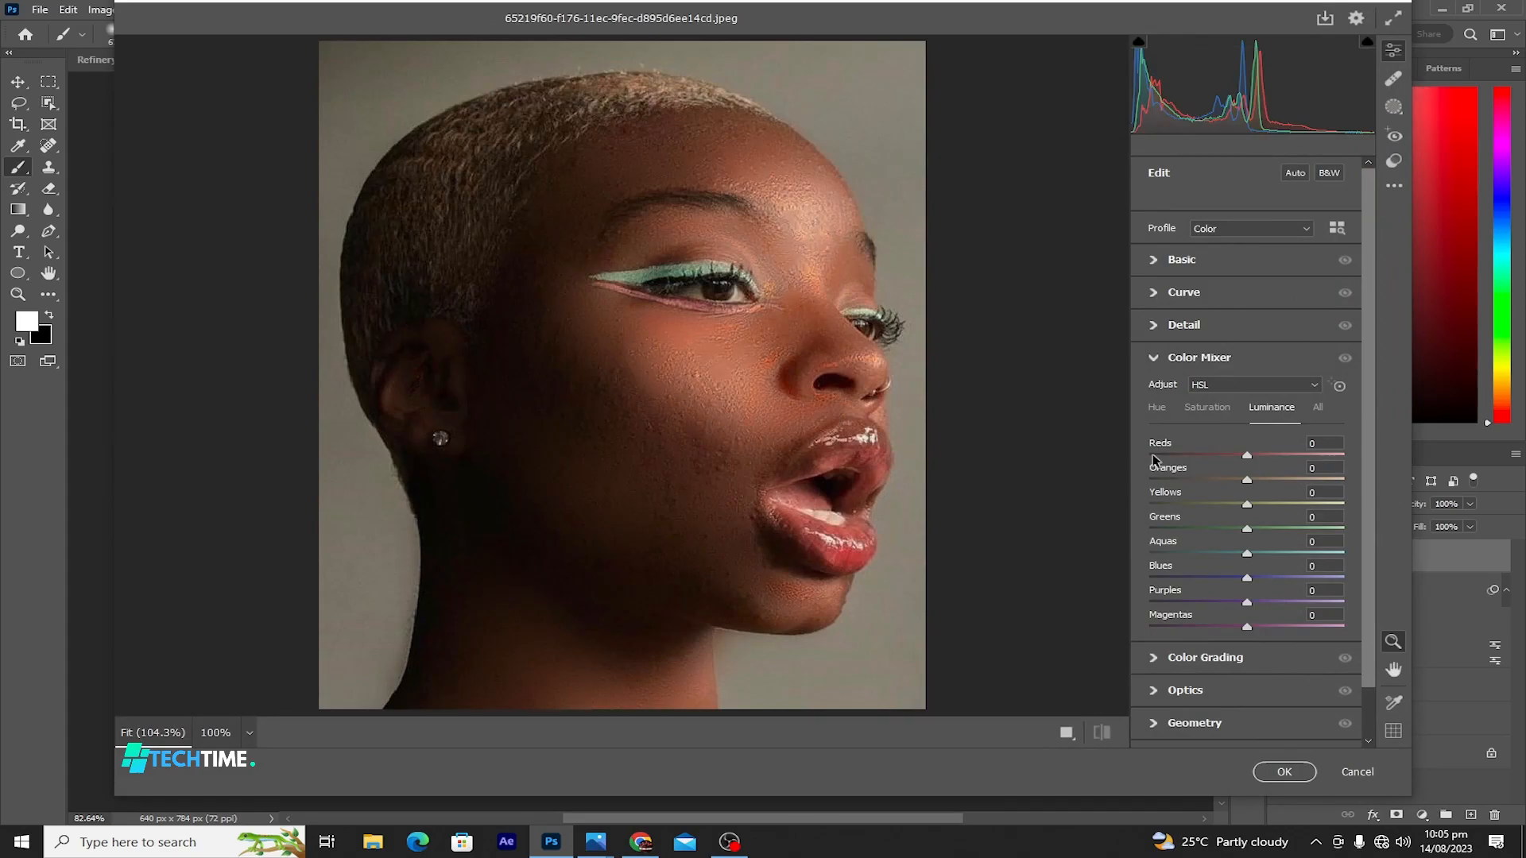
{"action": "left_click", "coordinate": [1151, 263]}
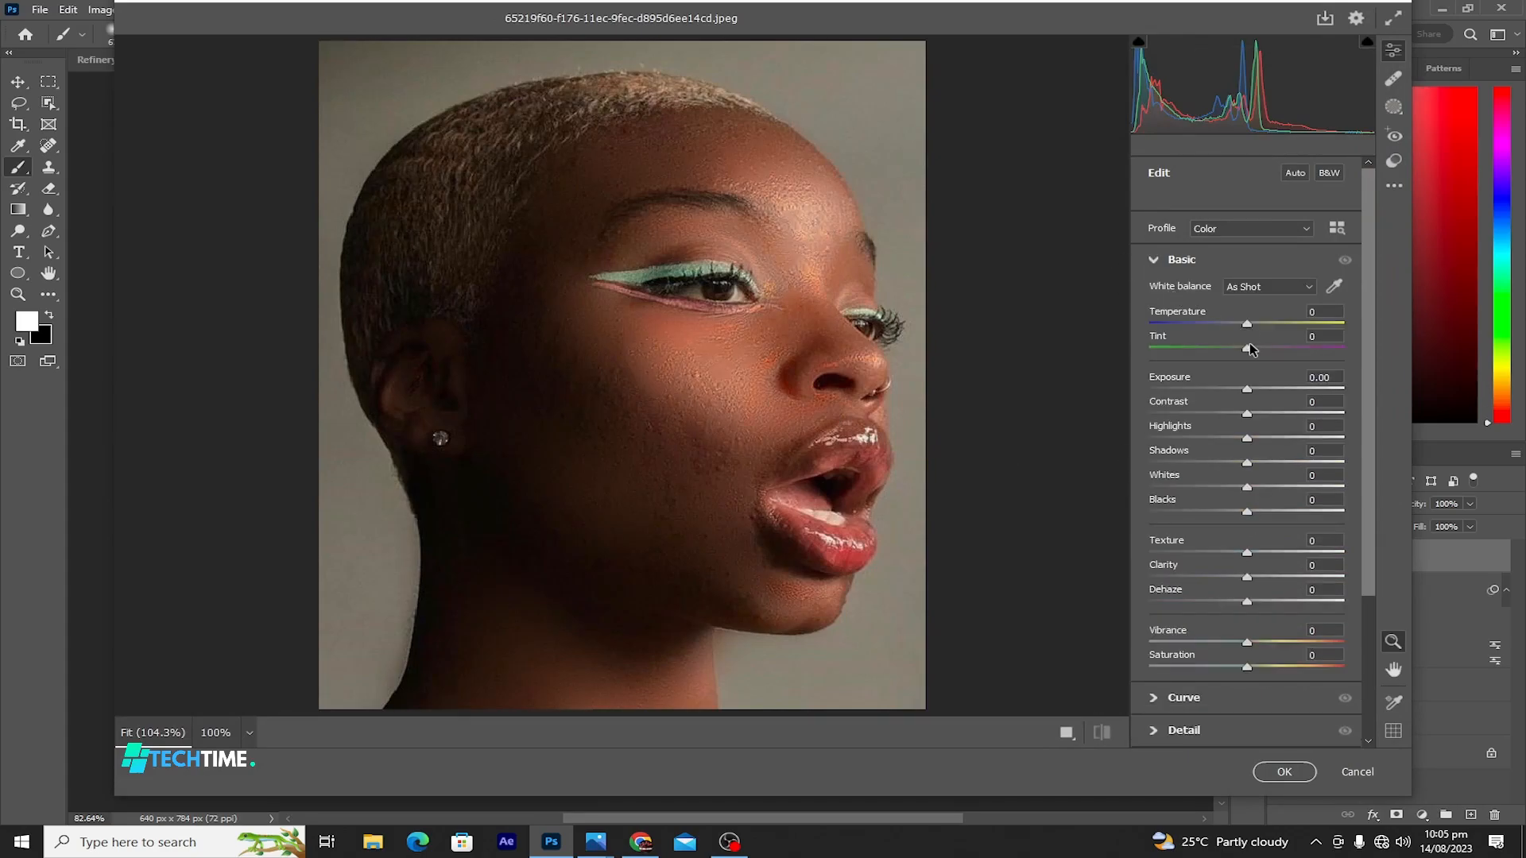
{"action": "left_click_drag", "start_coordinate": [1247, 413], "coordinate": [1257, 414]}
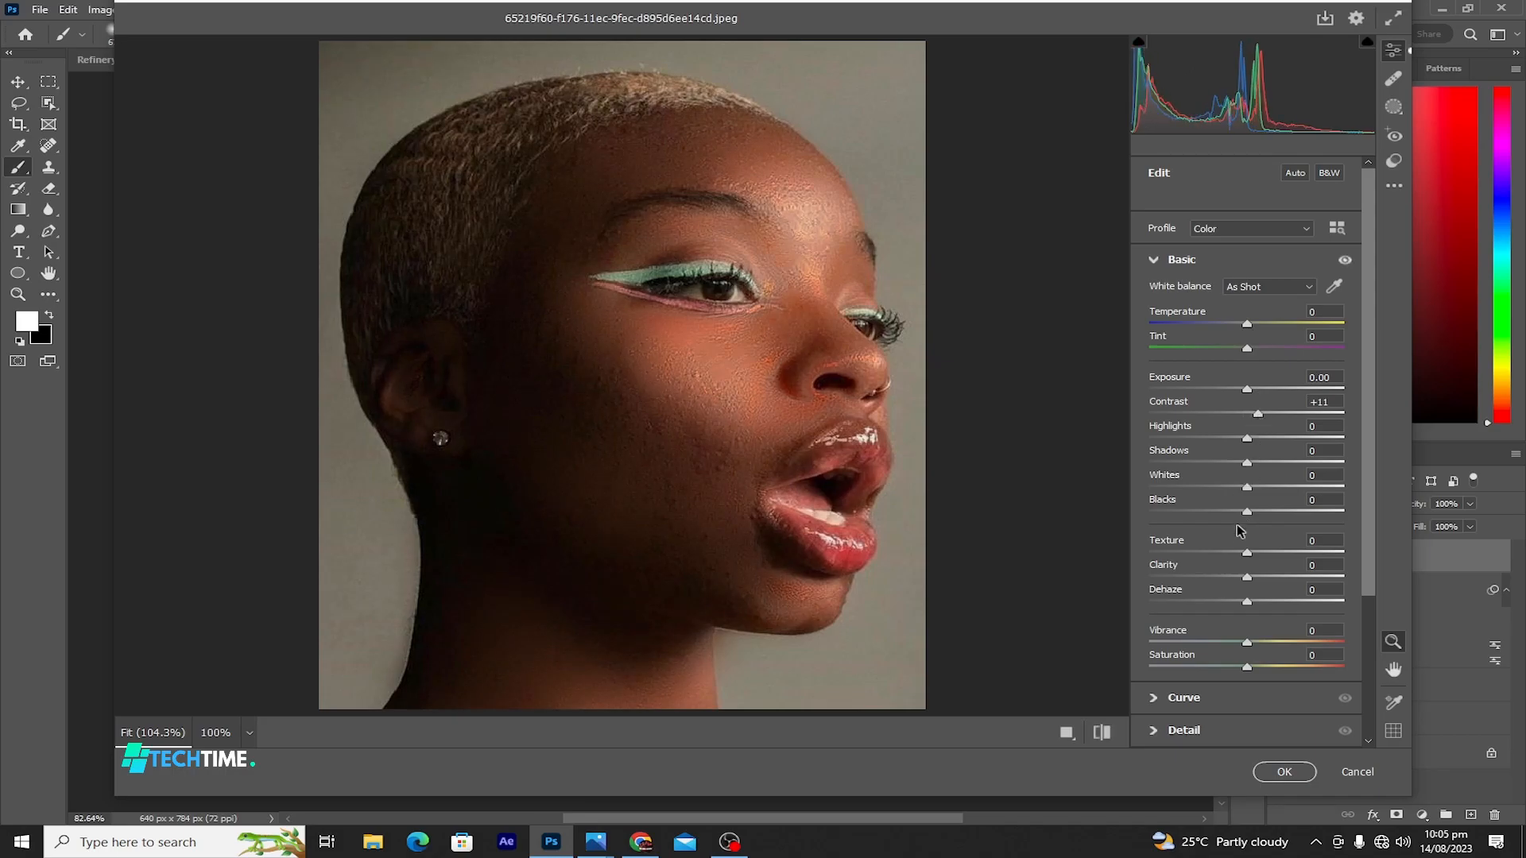
{"action": "left_click_drag", "start_coordinate": [1246, 550], "coordinate": [1194, 557]}
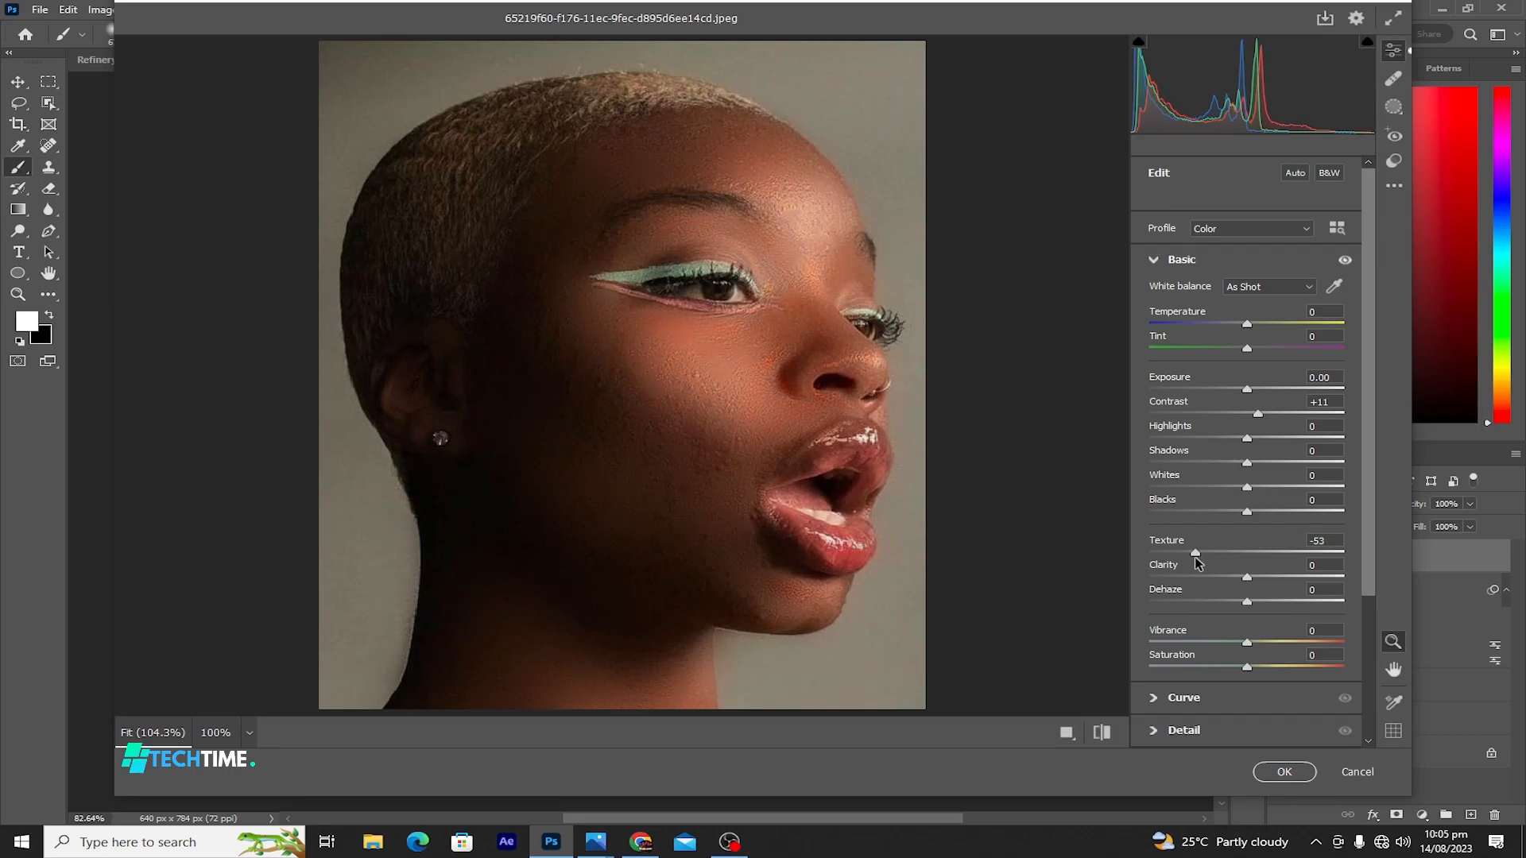
{"action": "left_click_drag", "start_coordinate": [1247, 578], "coordinate": [1195, 560]}
Set the Camera Raw detail values to Sharpening 43, Noise Reduction 13 and Color Noise Reduction 5
{"action": "scroll", "coordinate": [1232, 616], "scroll_direction": "down", "scroll_amount": 3}
{"action": "left_click", "coordinate": [1153, 541]}
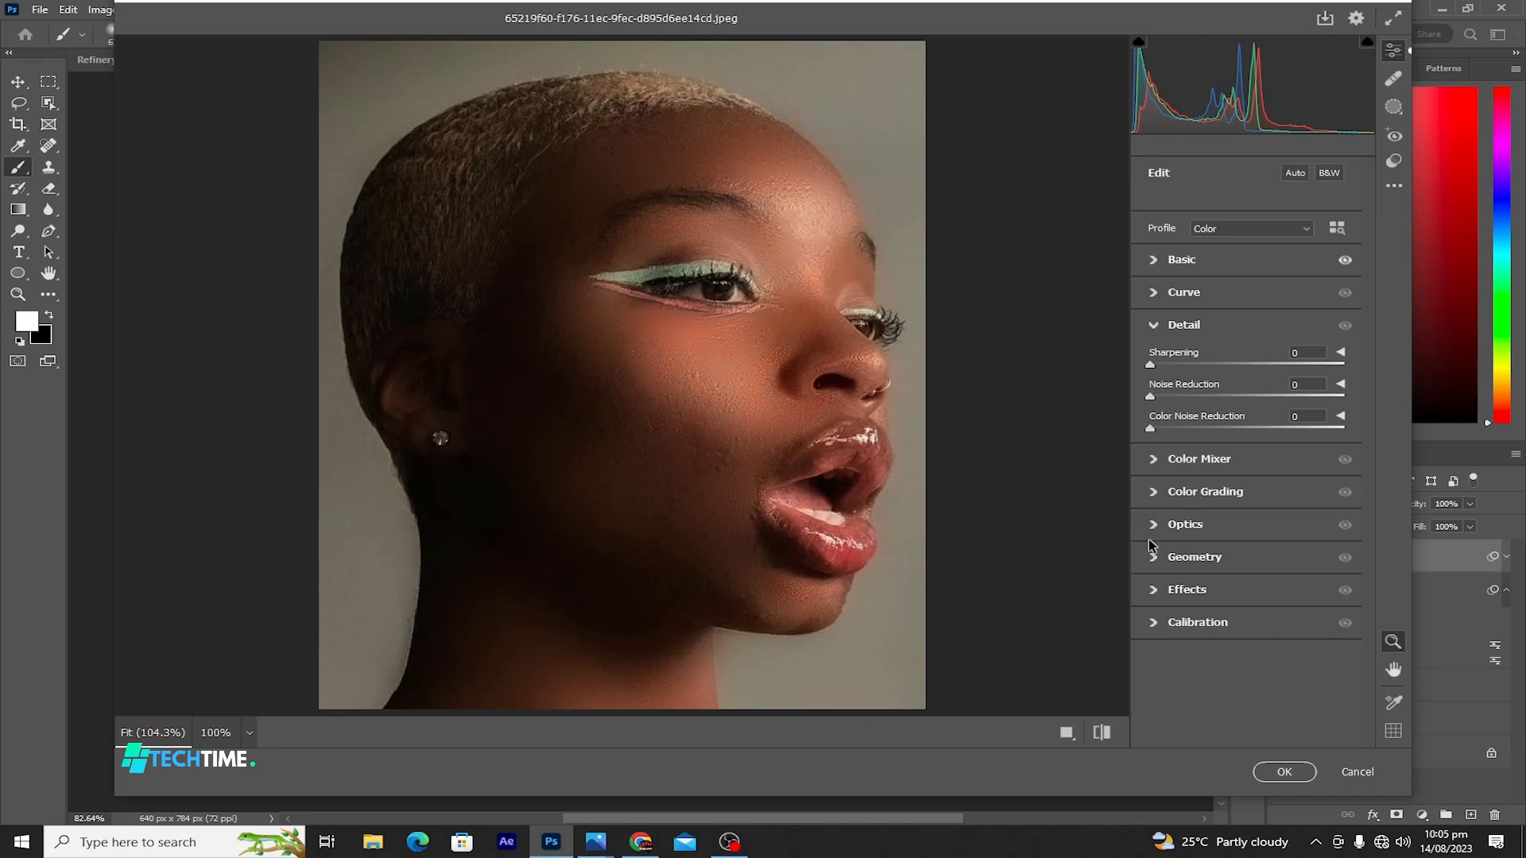
{"action": "left_click_drag", "start_coordinate": [1150, 366], "coordinate": [1232, 375]}
{"action": "left_click_drag", "start_coordinate": [1149, 396], "coordinate": [1164, 433]}
{"action": "mouse_move", "coordinate": [1220, 366]}
{"action": "left_mouse_down"}
{"action": "mouse_move", "coordinate": [1270, 370]}
{"action": "mouse_move", "coordinate": [1206, 369]}
{"action": "left_mouse_up"}
Compare the portrait before and after the current Camera Raw settings
{"action": "left_click", "coordinate": [1102, 732]}
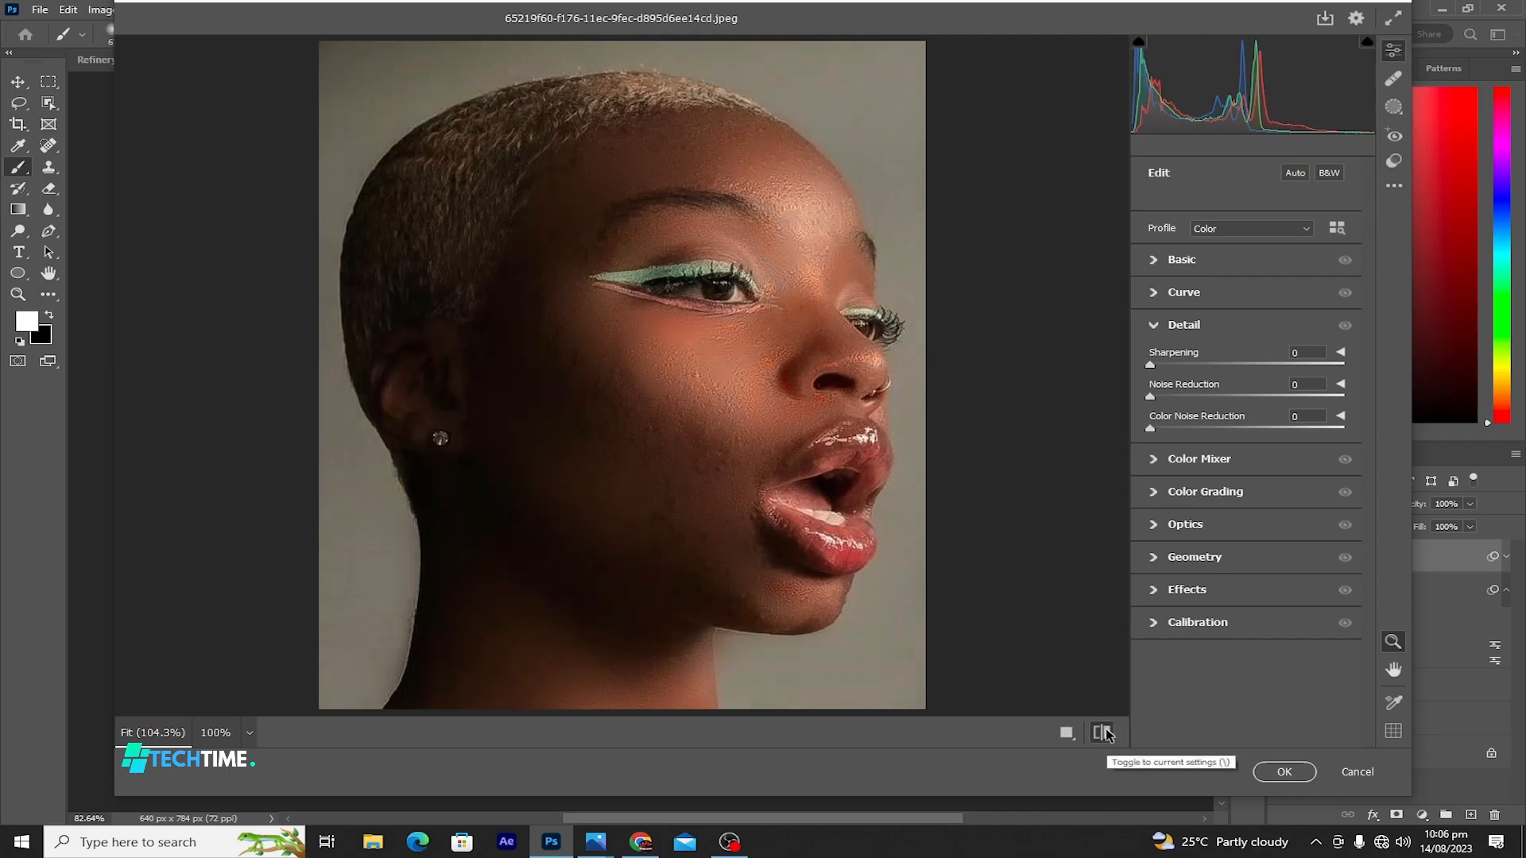
{"action": "left_click", "coordinate": [1103, 732]}
{"action": "left_click", "coordinate": [1103, 732]}
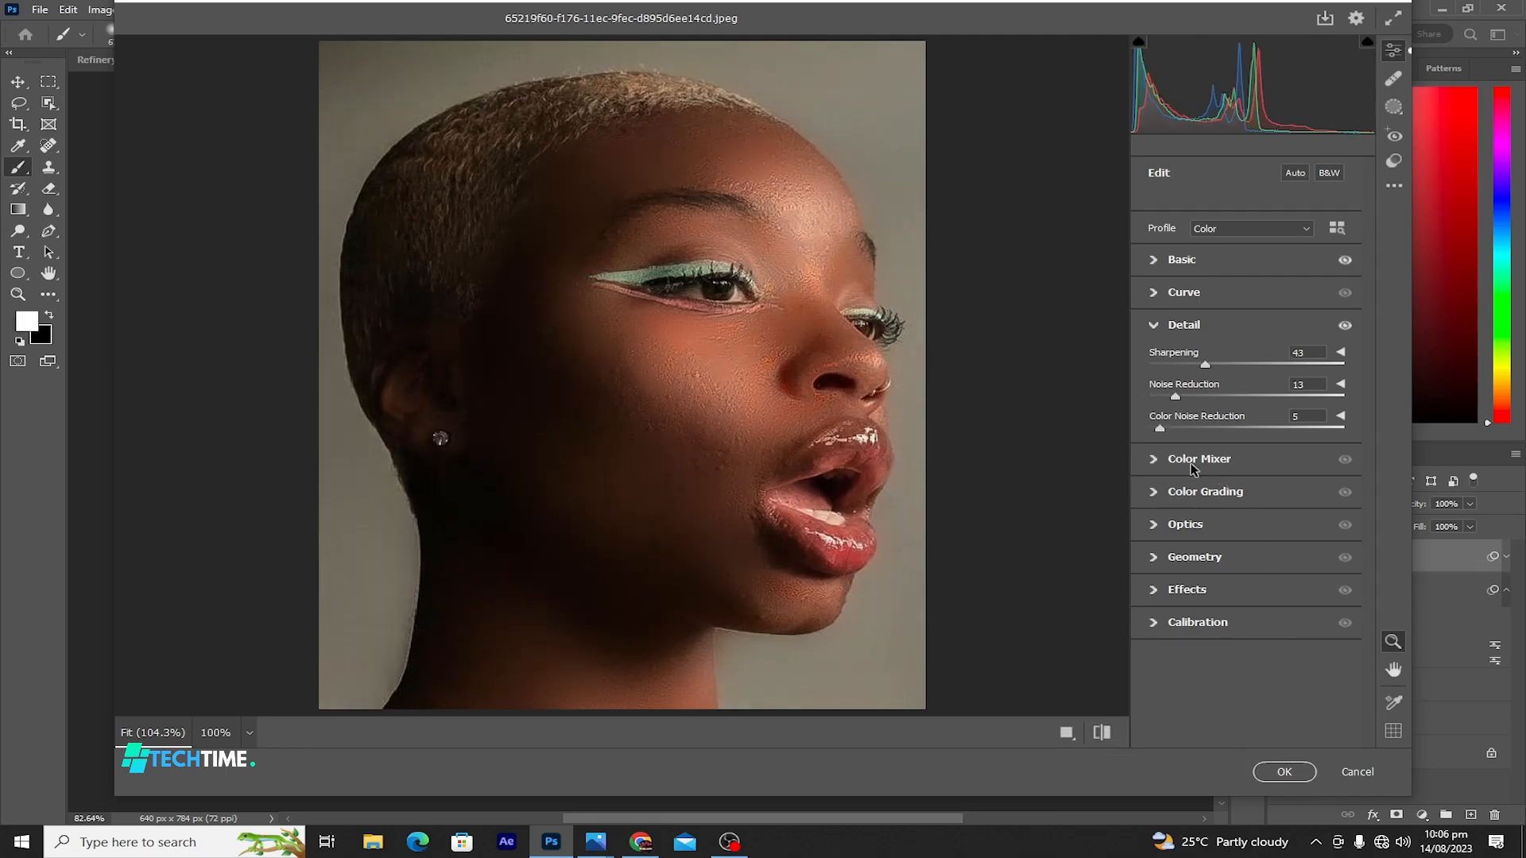
In the Color Mixer, set the Aquas saturation to +50 and raise the Magentas saturation
{"action": "left_click", "coordinate": [1156, 461]}
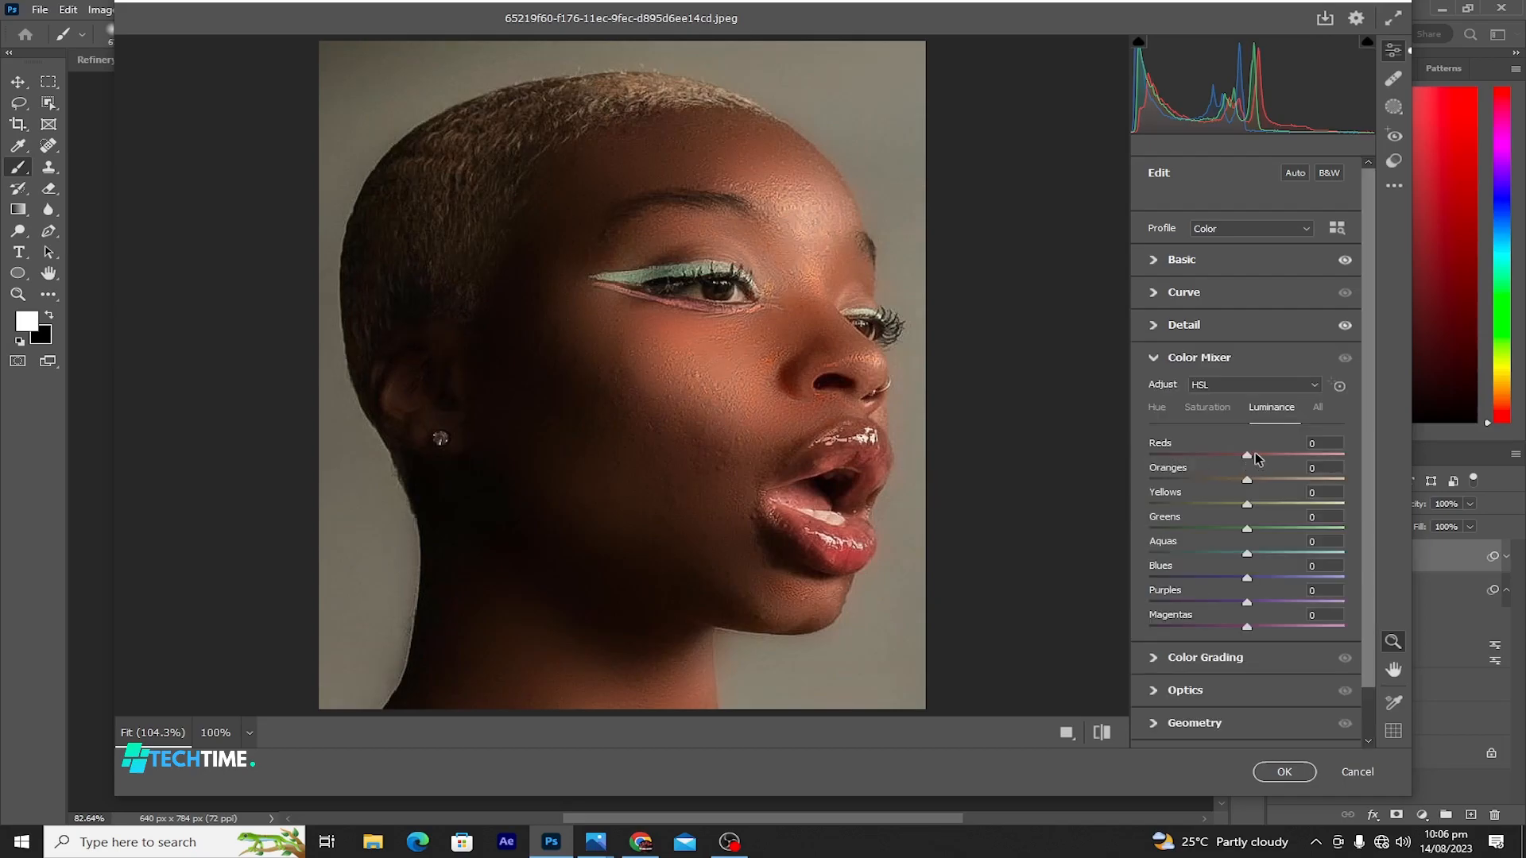
{"action": "left_click_drag", "start_coordinate": [1248, 555], "coordinate": [1293, 558]}
{"action": "left_click", "coordinate": [1198, 409]}
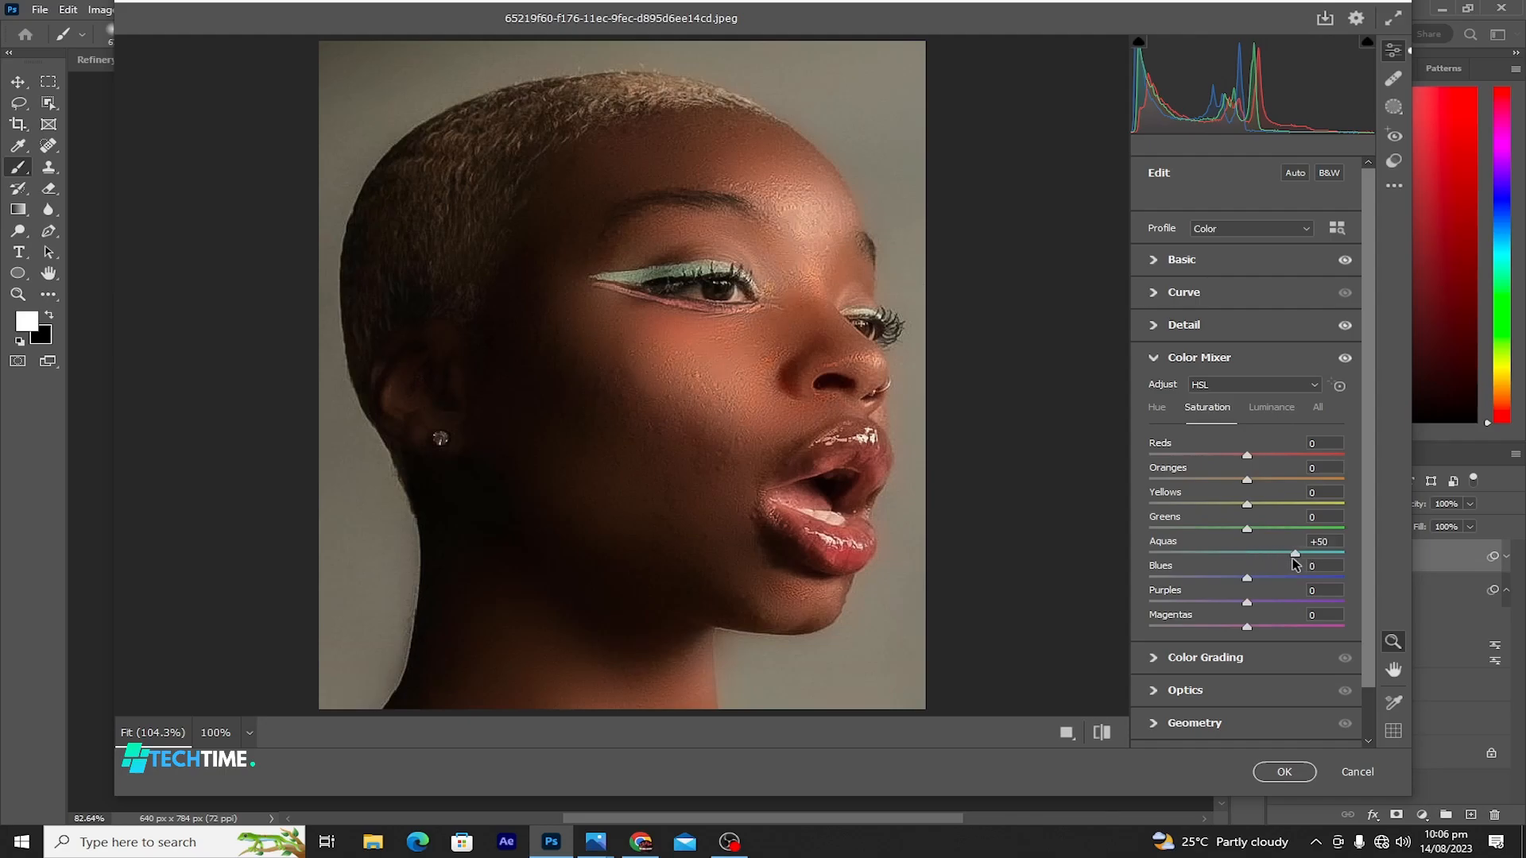
{"action": "left_click_drag", "start_coordinate": [1247, 627], "coordinate": [1290, 629]}
Fine-tune the Color Mixer's hue and luminance, with Aquas luminance at +1, and apply the Camera Raw Filter
{"action": "left_click", "coordinate": [1167, 408]}
{"action": "mouse_move", "coordinate": [1247, 578]}
{"action": "left_mouse_down"}
{"action": "mouse_move", "coordinate": [1190, 581]}
{"action": "mouse_move", "coordinate": [1267, 580]}
{"action": "mouse_move", "coordinate": [1247, 580]}
{"action": "mouse_move", "coordinate": [1249, 549]}
{"action": "mouse_move", "coordinate": [1316, 552]}
{"action": "mouse_move", "coordinate": [1248, 554]}
{"action": "left_mouse_up"}
{"action": "left_click", "coordinate": [1271, 407]}
{"action": "left_click_drag", "start_coordinate": [1296, 490], "coordinate": [1249, 507]}
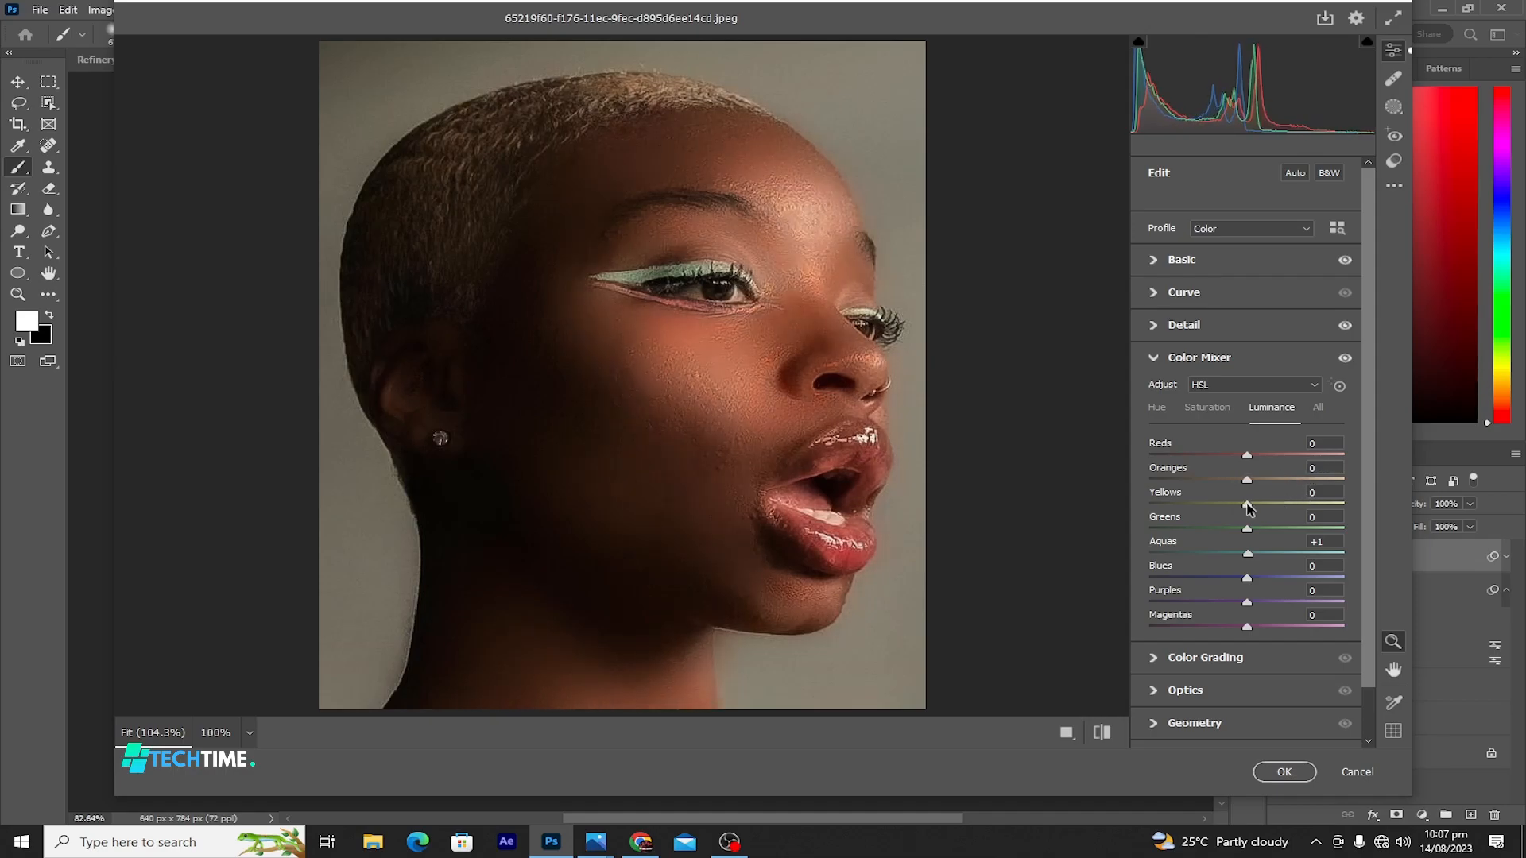
{"action": "left_click", "coordinate": [1291, 772]}
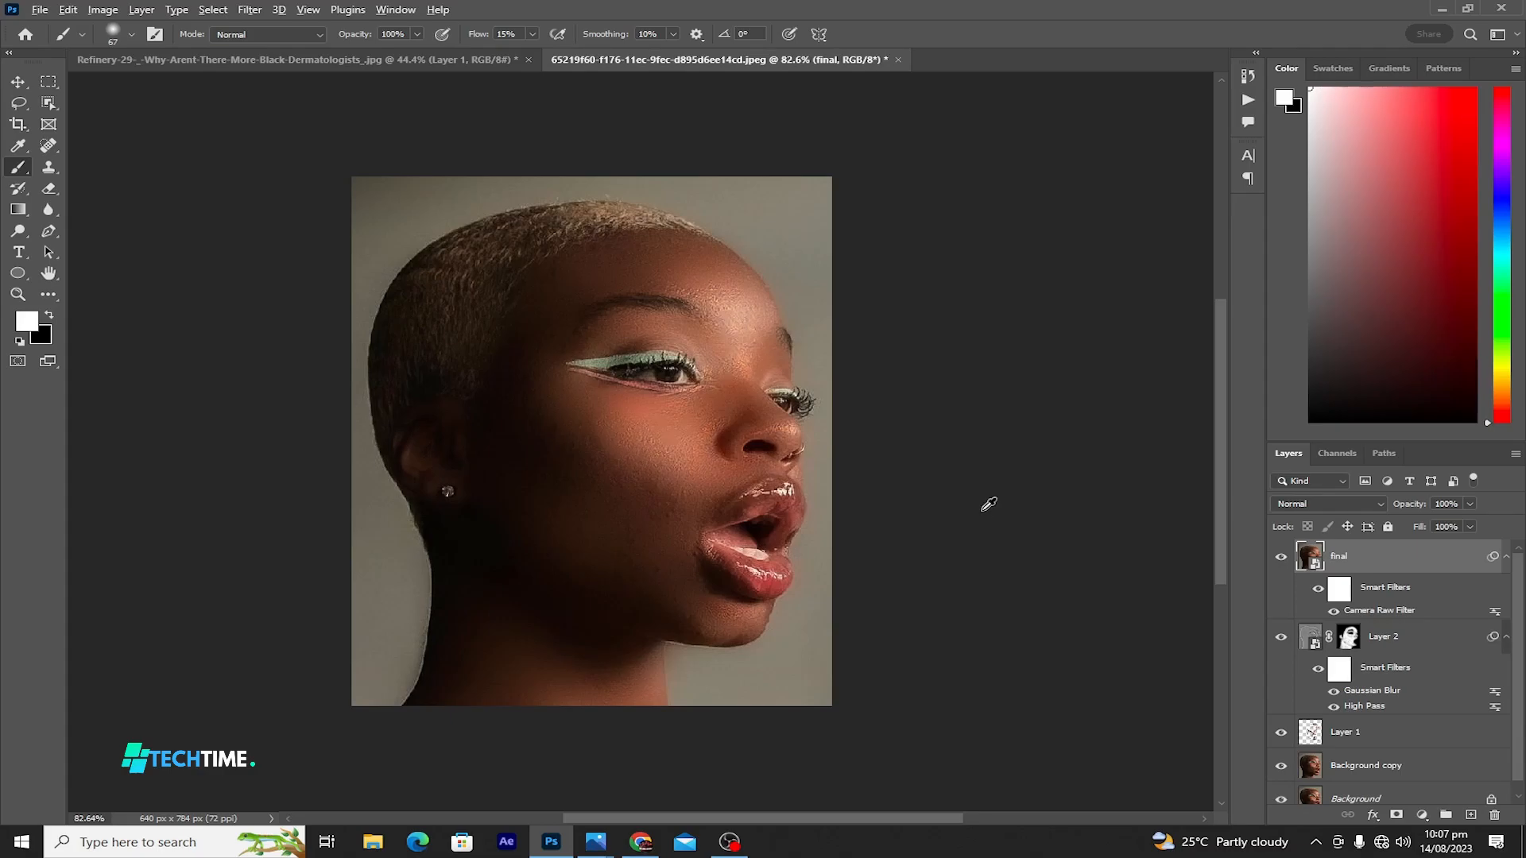
{"action": "scroll", "coordinate": [786, 482], "scroll_direction": "up", "scroll_amount": 2}
{"action": "left_click_drag", "start_coordinate": [832, 818], "coordinate": [776, 818]}
{"action": "scroll", "coordinate": [882, 531], "scroll_direction": "up", "scroll_amount": 1}
{"action": "scroll", "coordinate": [882, 531], "scroll_direction": "down", "scroll_amount": 2}
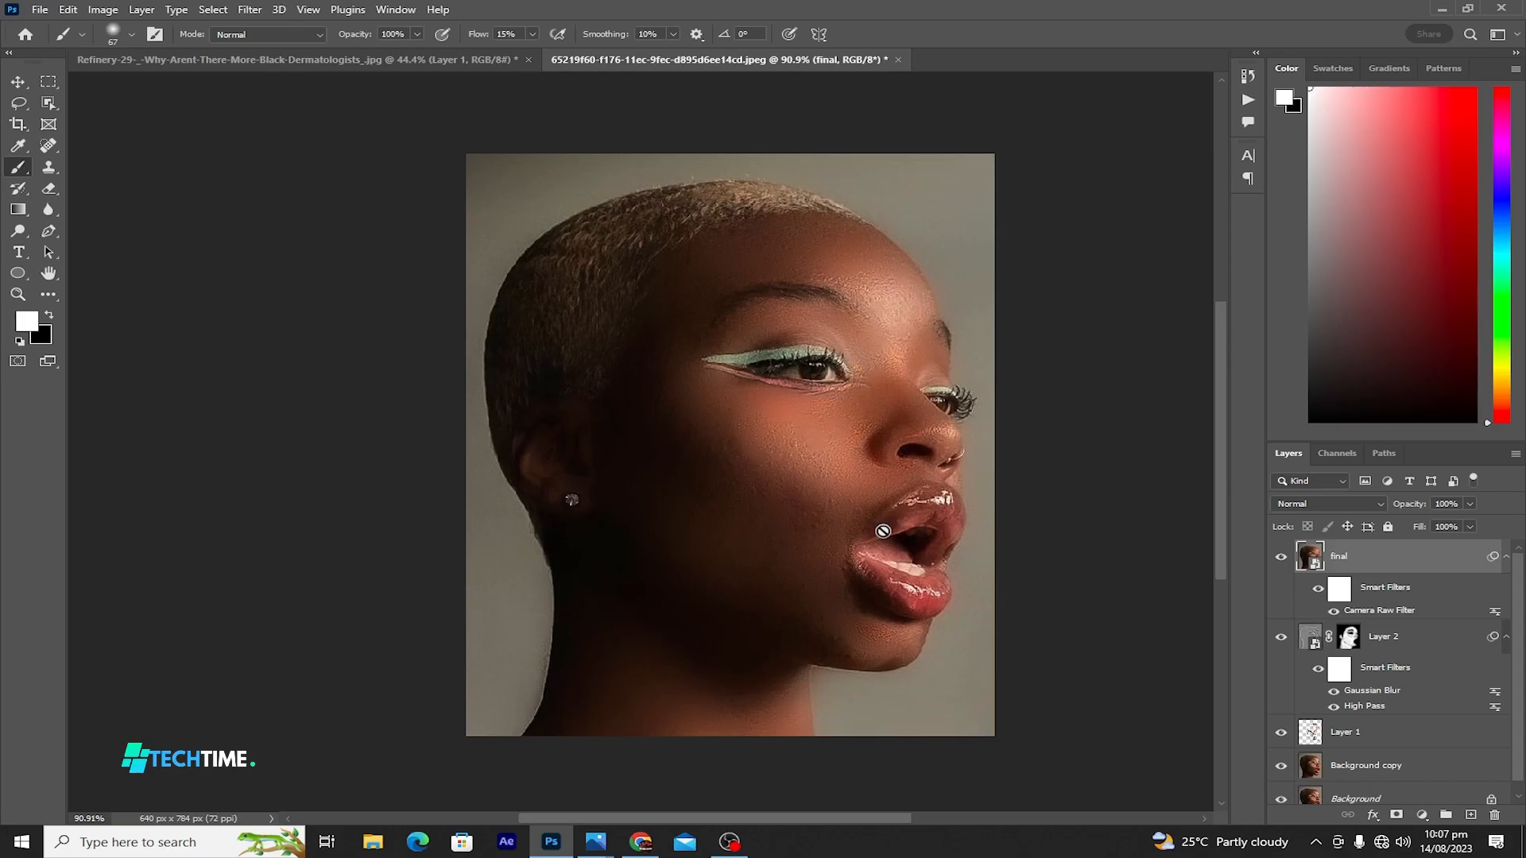
{"action": "left_click_drag", "start_coordinate": [769, 818], "coordinate": [794, 817]}
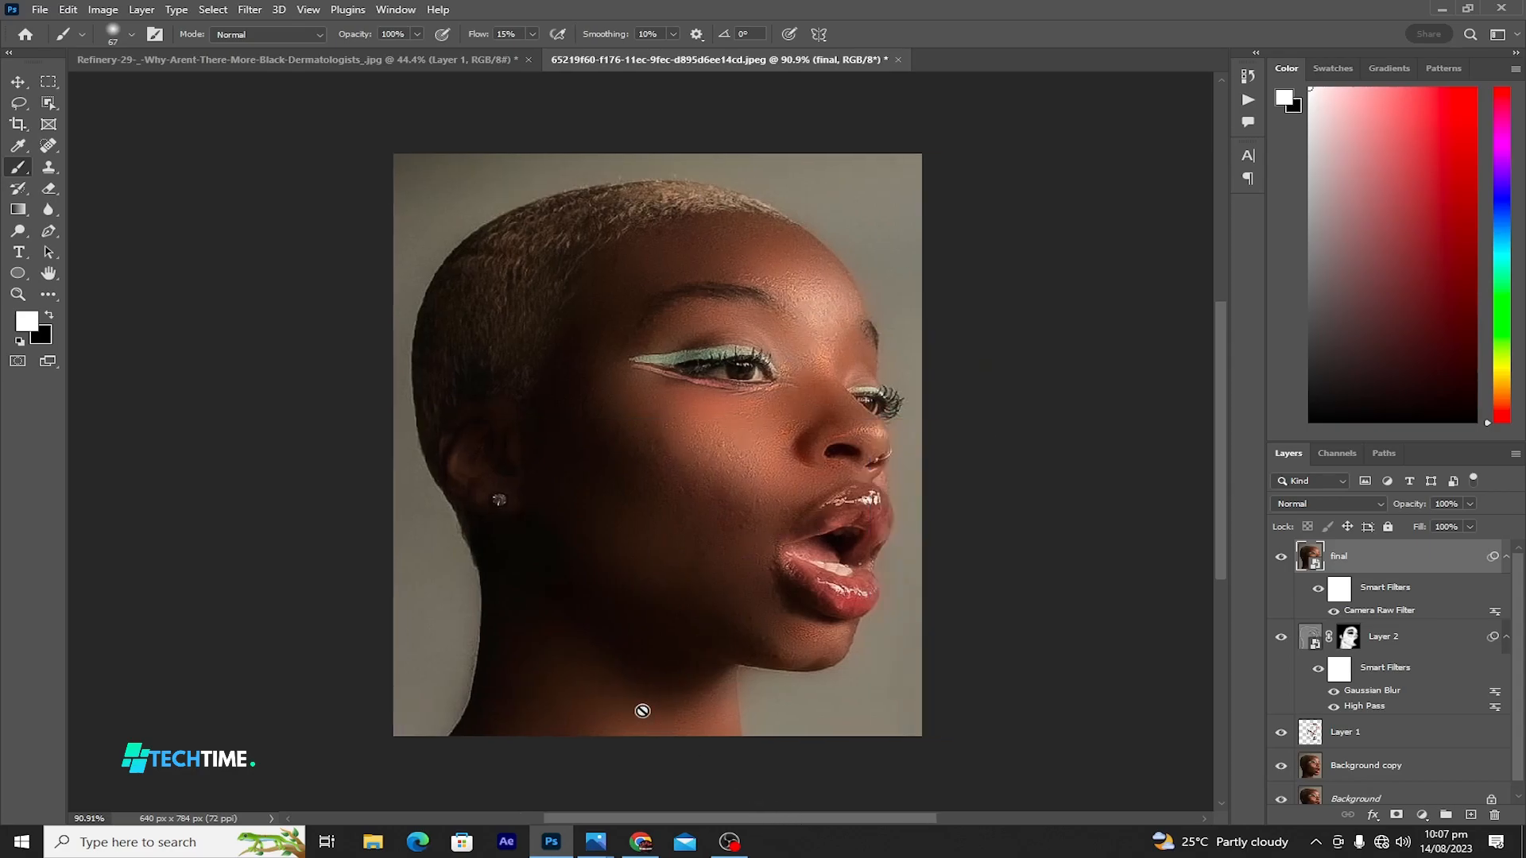
{"action": "scroll", "coordinate": [673, 591], "scroll_direction": "up", "scroll_amount": 1}
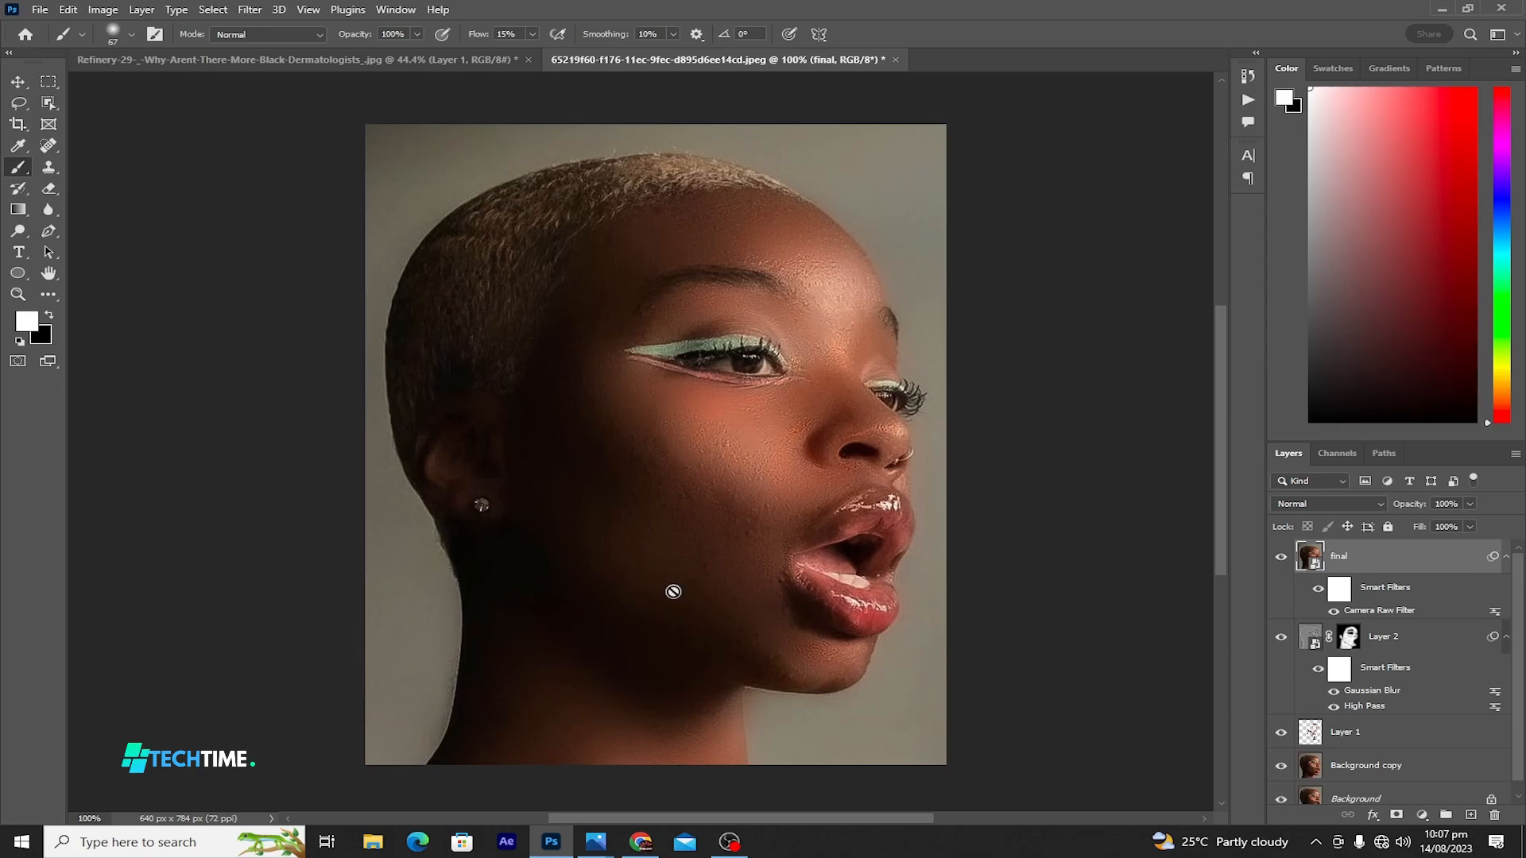